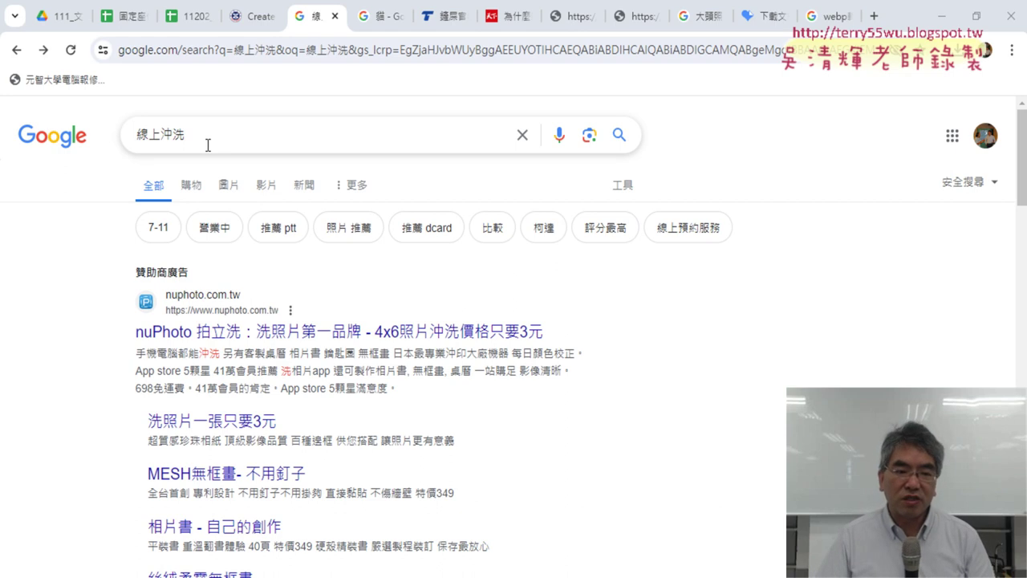
Step: Scroll the 線上沖洗 search results and open the photofast.com.tw 銀箭線上沖印 site
scroll(722, 340, down, 2)
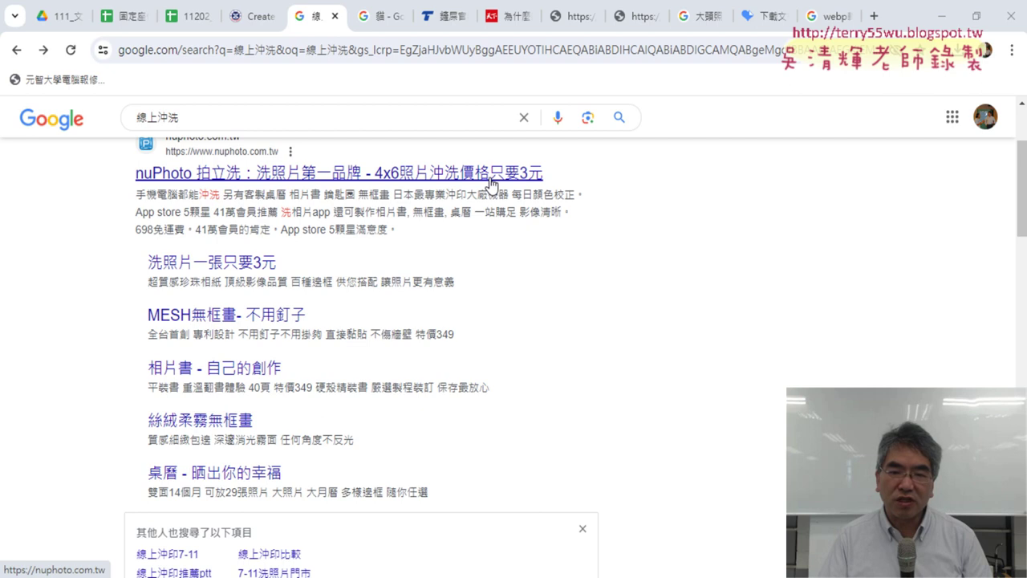
scroll(582, 298, down, 2)
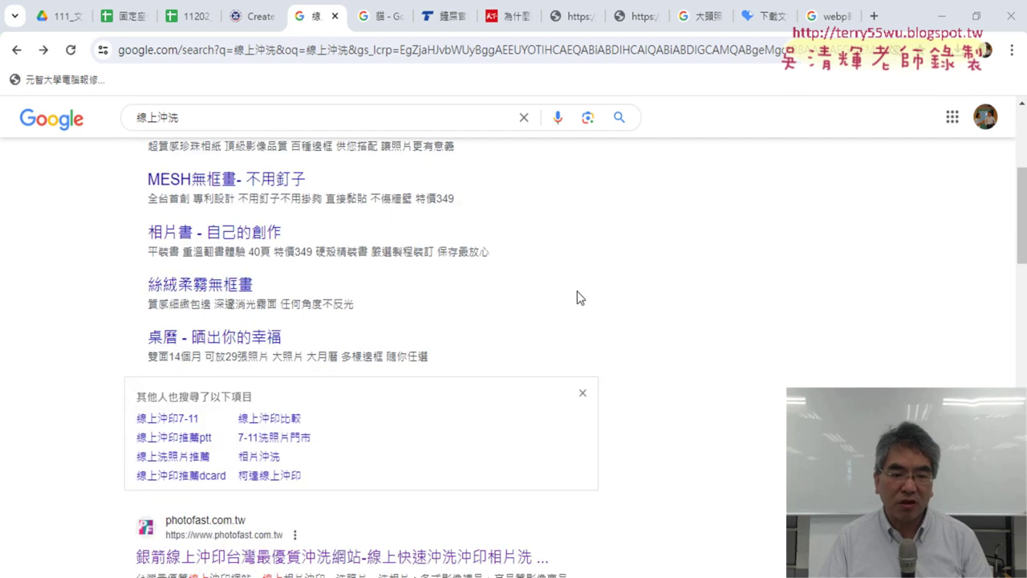
scroll(582, 297, down, 3)
scroll(582, 298, down, 2)
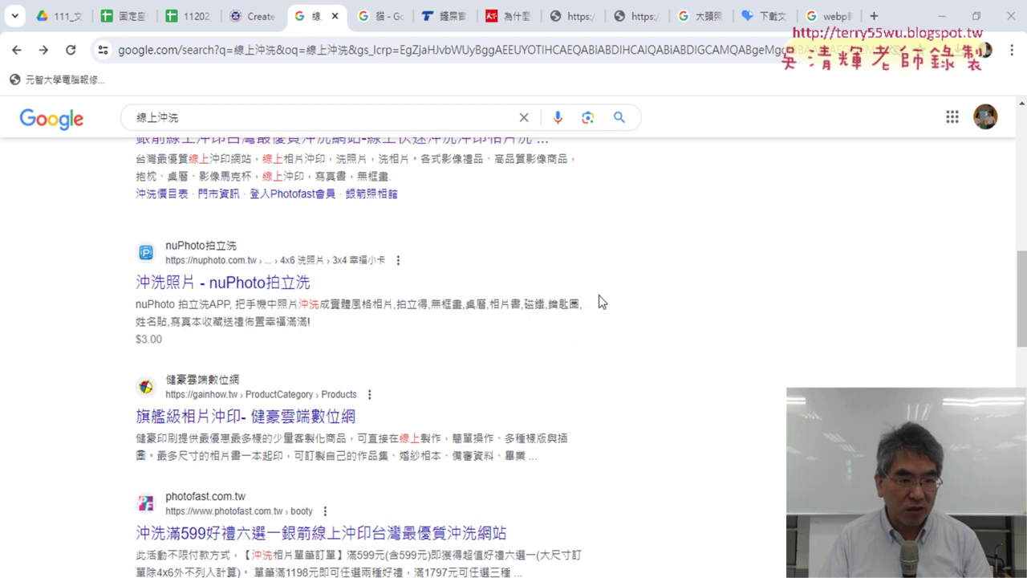
scroll(602, 302, up, 1)
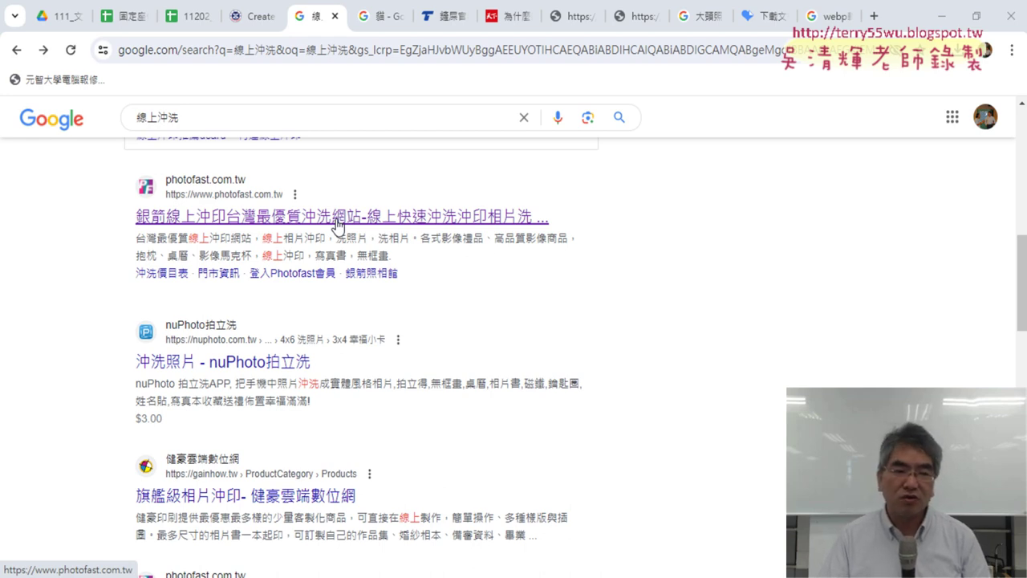
click(337, 217)
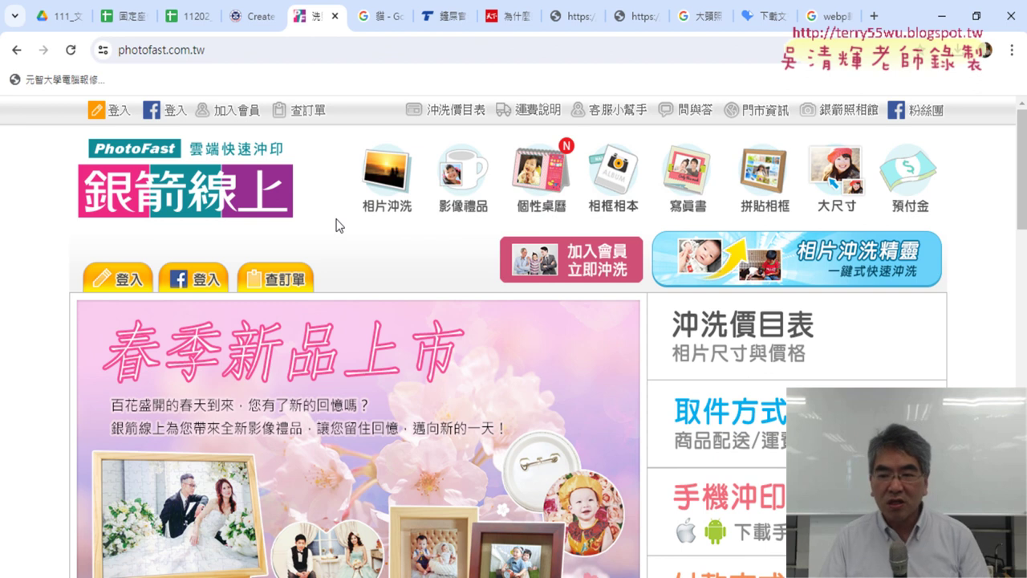
Step: Open the 沖洗價目表 price list and point out the 證照, 4 x 6 and 3 x 5 rows
click(782, 353)
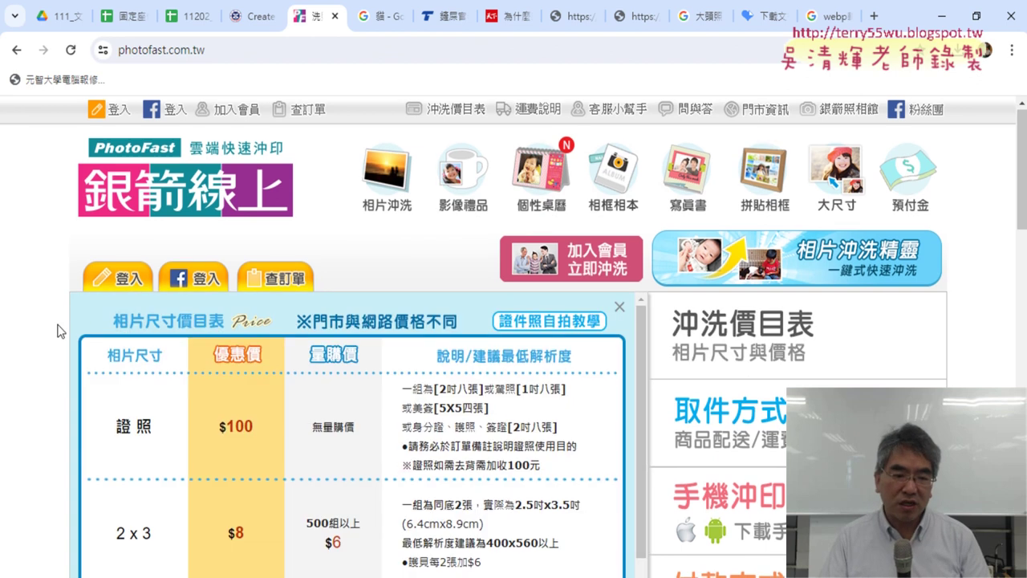
scroll(57, 327, down, 2)
drag(113, 287, 379, 273)
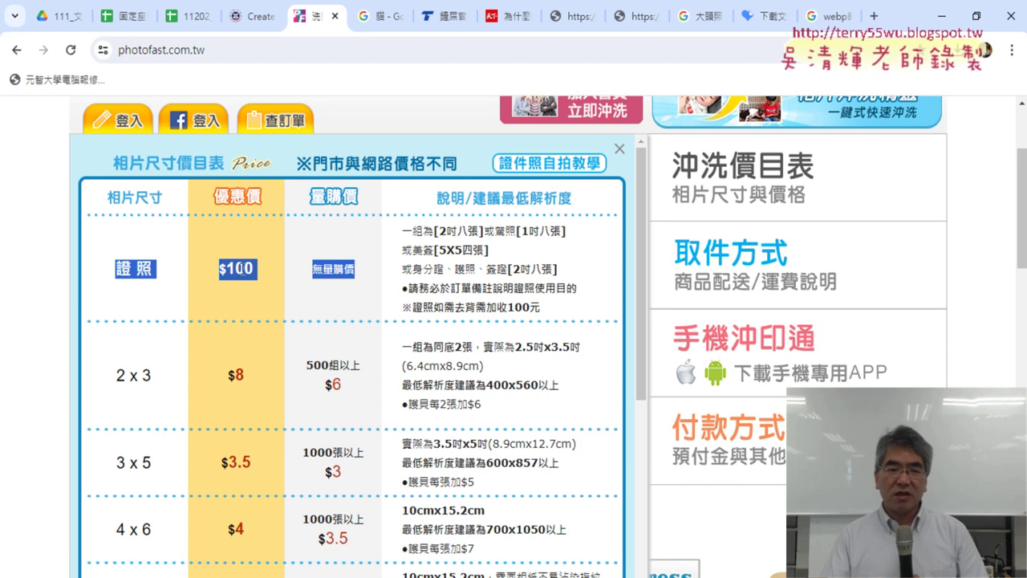
click(263, 275)
scroll(262, 274, down, 2)
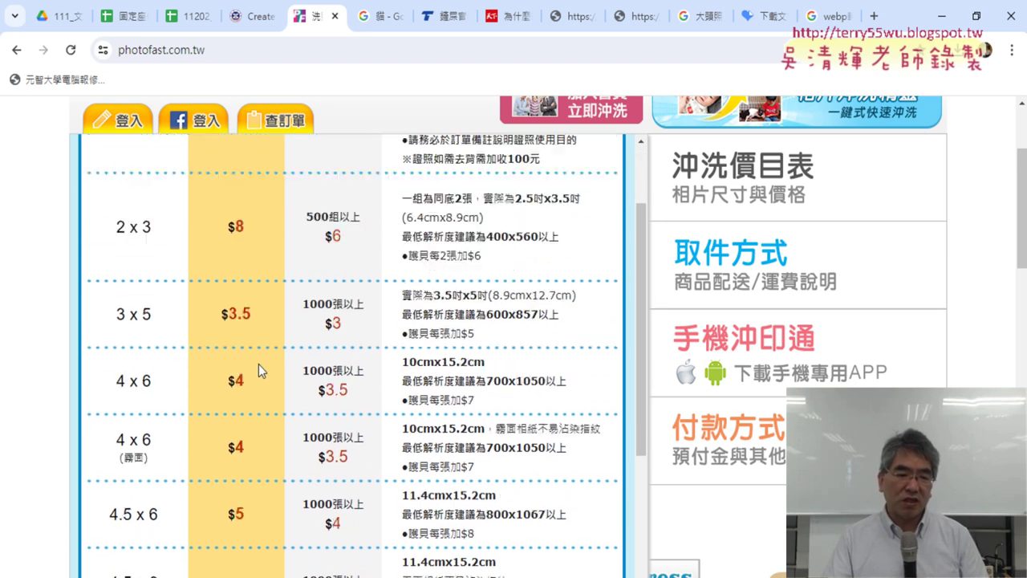
drag(113, 370, 153, 370)
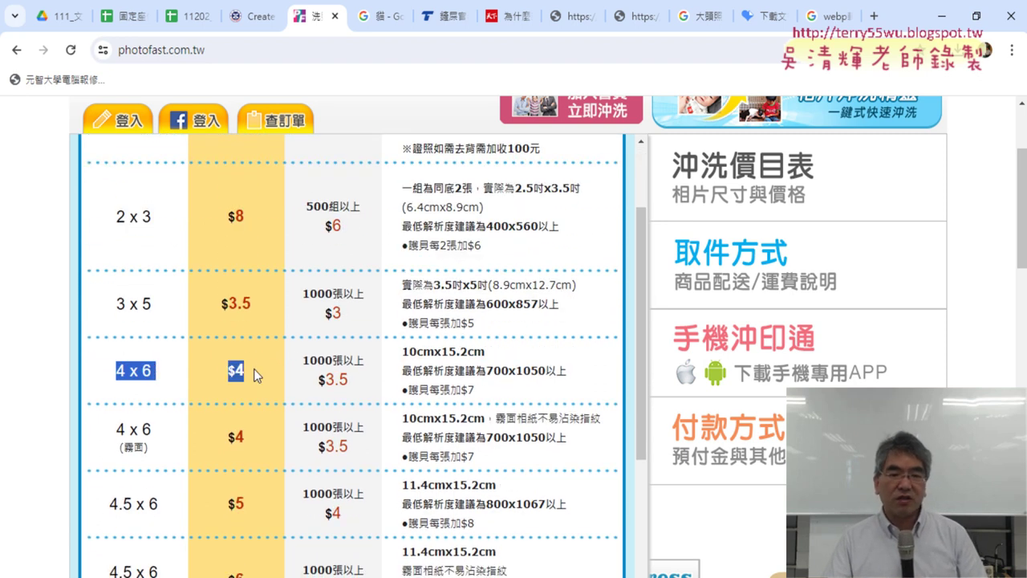
drag(113, 303, 261, 304)
click(283, 304)
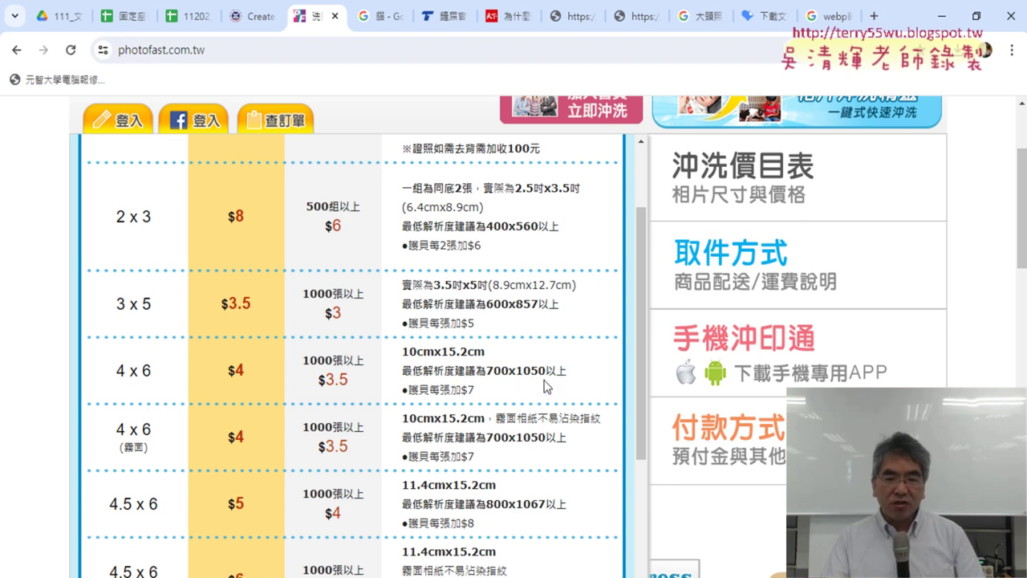
Step: Highlight the 4 x 6 minimum resolution 700x1050, then underline 4 x 6 in red ink
drag(567, 375, 401, 371)
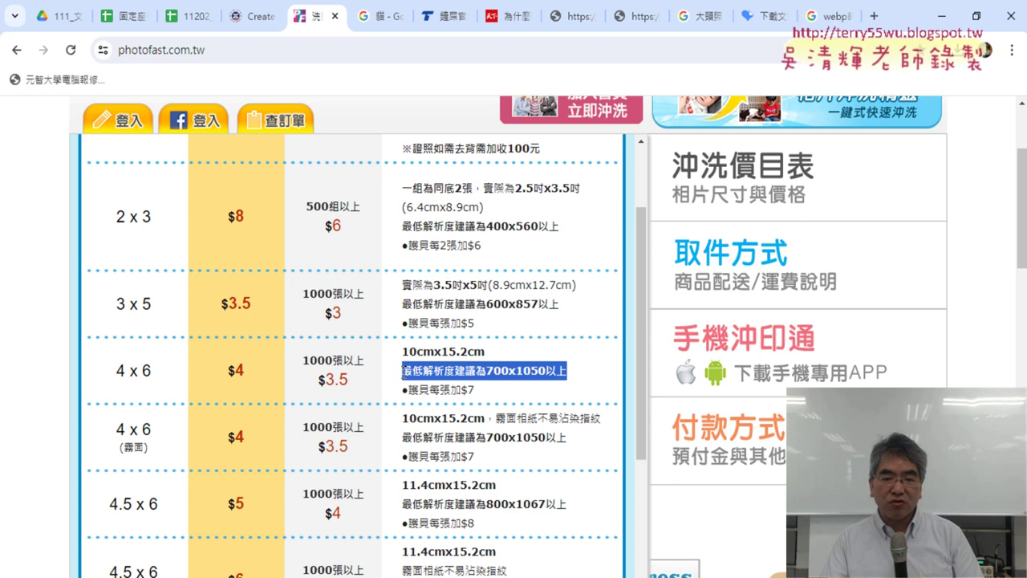
click(482, 365)
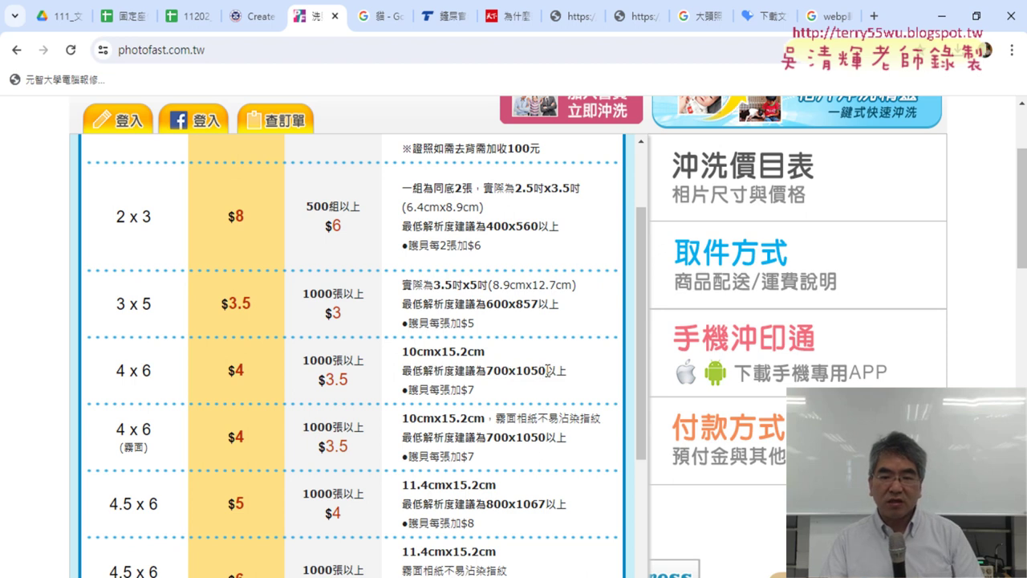
drag(549, 369, 530, 371)
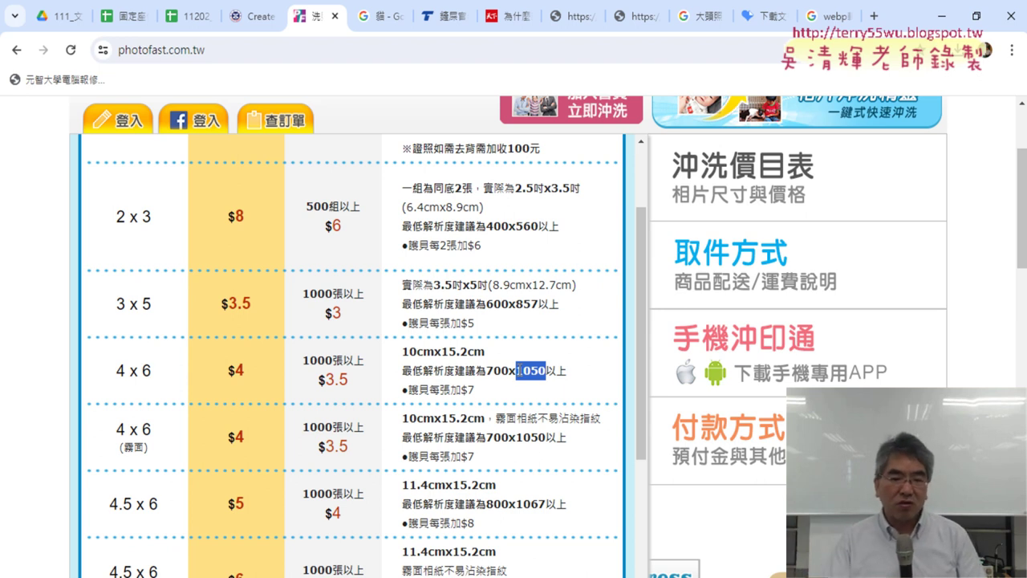
drag(157, 371, 120, 375)
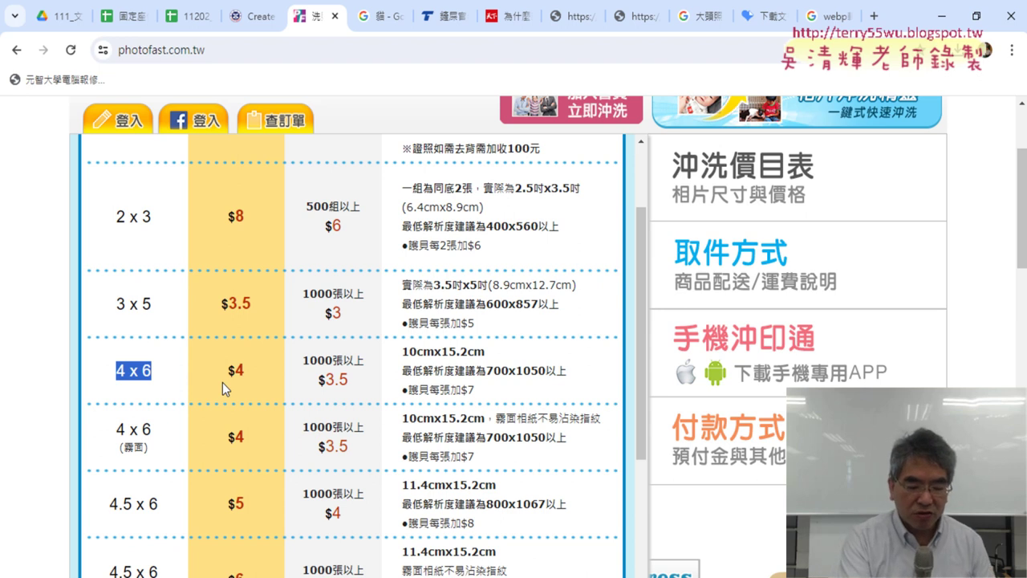
drag(106, 382, 150, 382)
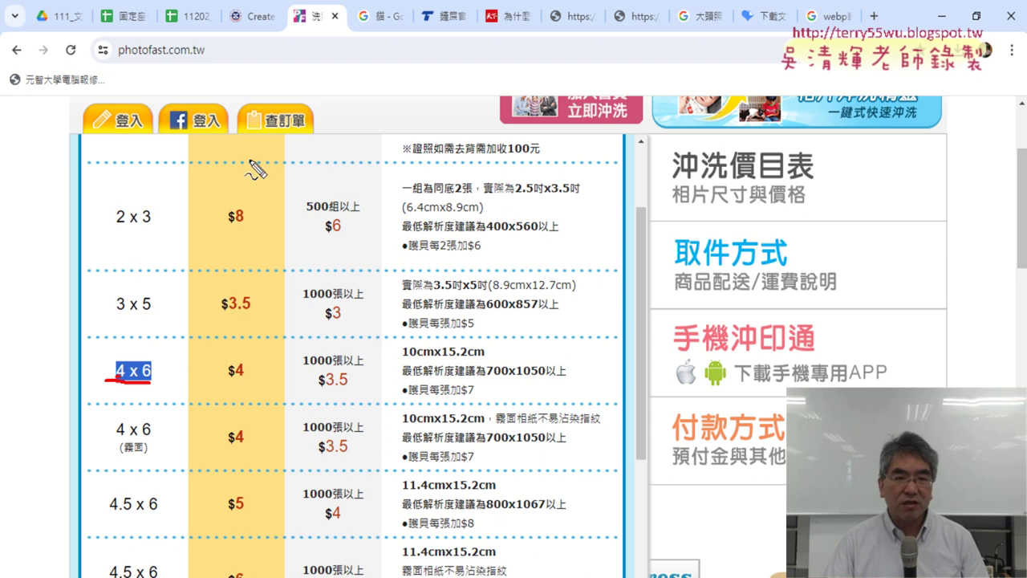
Step: Sketch a red photo rectangle over the table with sides labelled 4 and 6
drag(250, 144, 246, 218)
mouse_move(252, 144)
mouse_down()
mouse_move(383, 146)
mouse_move(388, 225)
mouse_up()
drag(257, 234, 406, 233)
mouse_move(226, 157)
mouse_down()
mouse_move(200, 182)
mouse_move(236, 178)
mouse_up()
drag(231, 178, 217, 200)
mouse_move(311, 95)
mouse_down()
mouse_move(304, 135)
mouse_move(306, 122)
mouse_up()
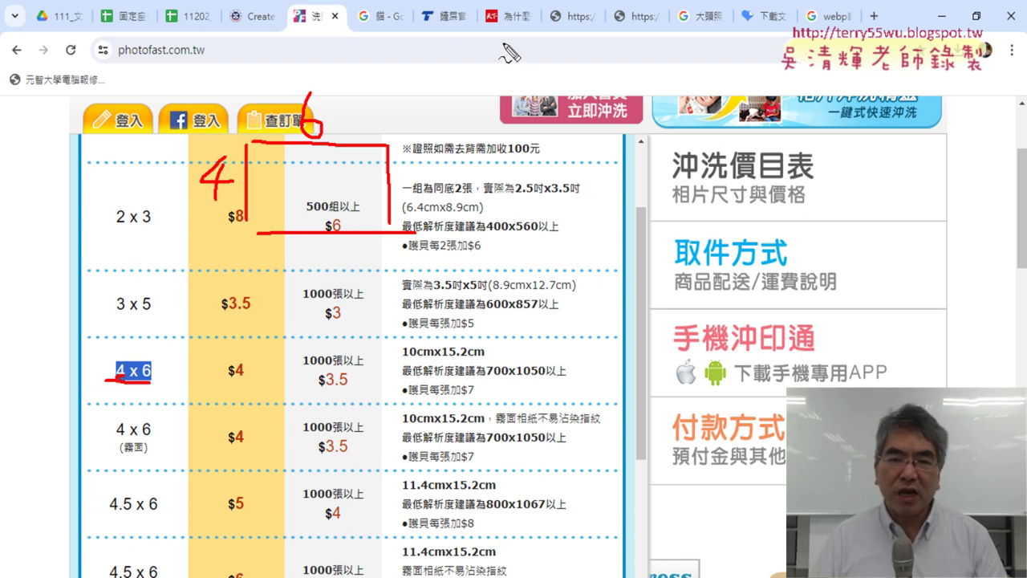
Step: Handwrite a dpi note near the top of the page
mouse_move(503, 33)
mouse_down()
mouse_move(503, 57)
mouse_move(520, 63)
mouse_move(505, 94)
mouse_up()
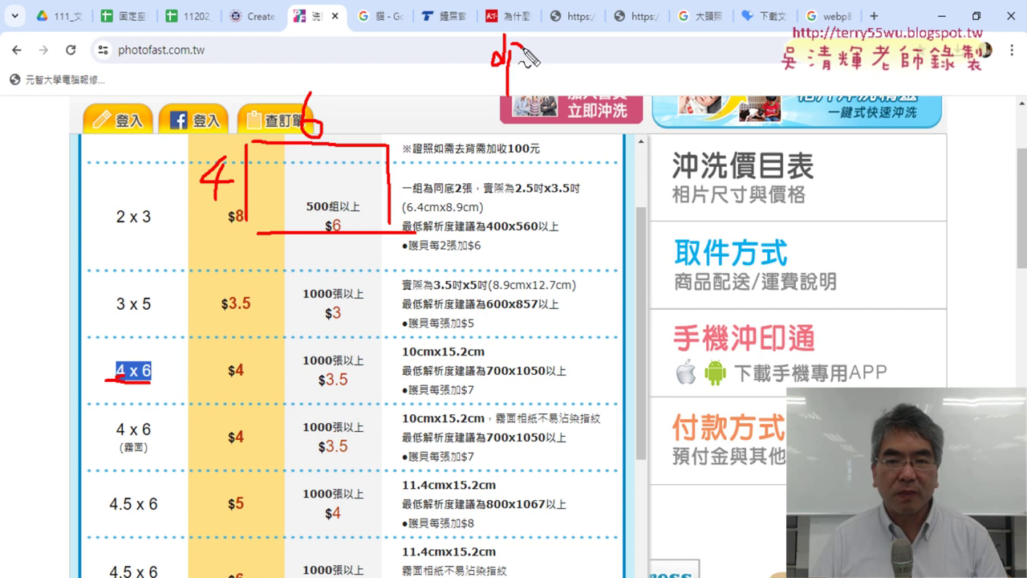
drag(533, 44, 535, 64)
drag(479, 83, 547, 83)
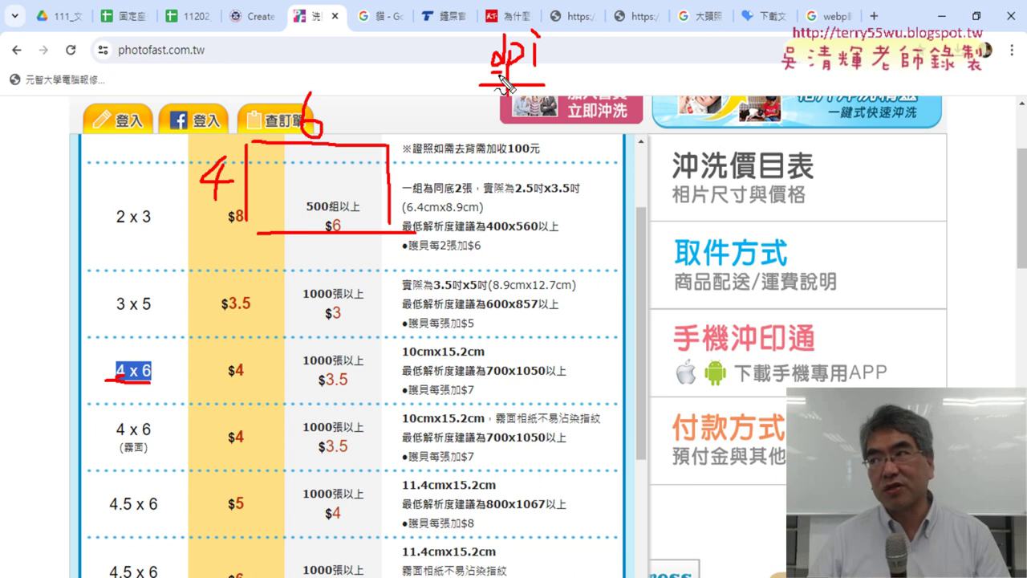
drag(503, 82, 526, 80)
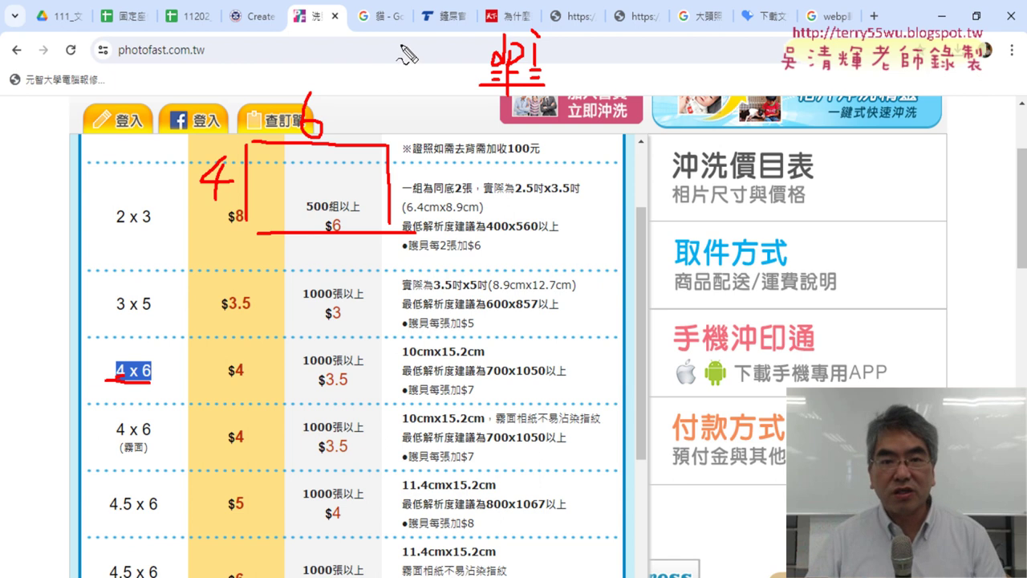
Step: Write 300 before the dpi note, underline it, and underline the $8 price
mouse_move(384, 39)
mouse_down()
mouse_move(419, 74)
mouse_move(399, 87)
mouse_up()
drag(445, 57, 440, 79)
mouse_move(475, 48)
mouse_down()
mouse_move(461, 79)
mouse_move(473, 50)
mouse_up()
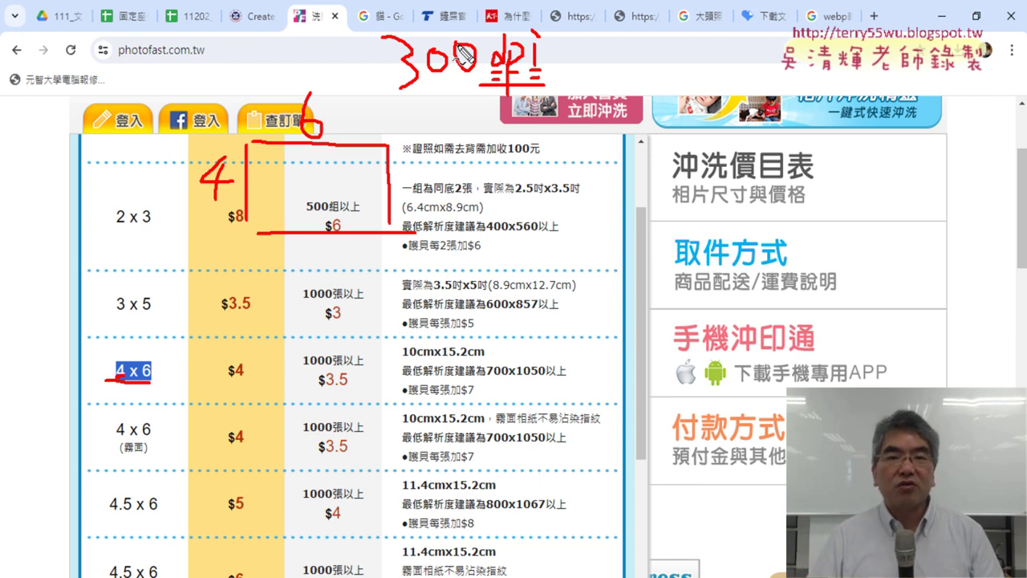
drag(392, 96, 483, 97)
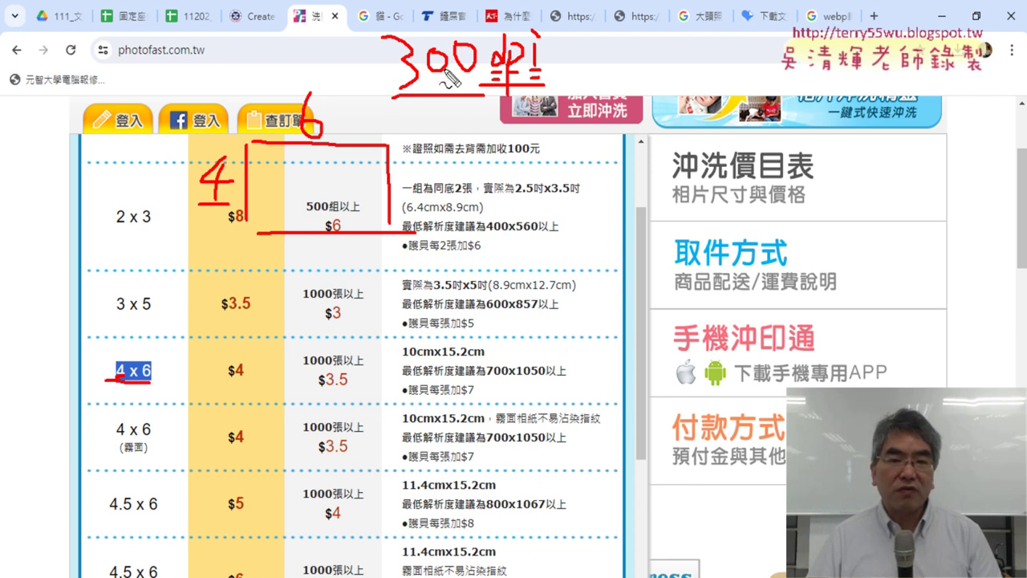
drag(227, 228, 248, 228)
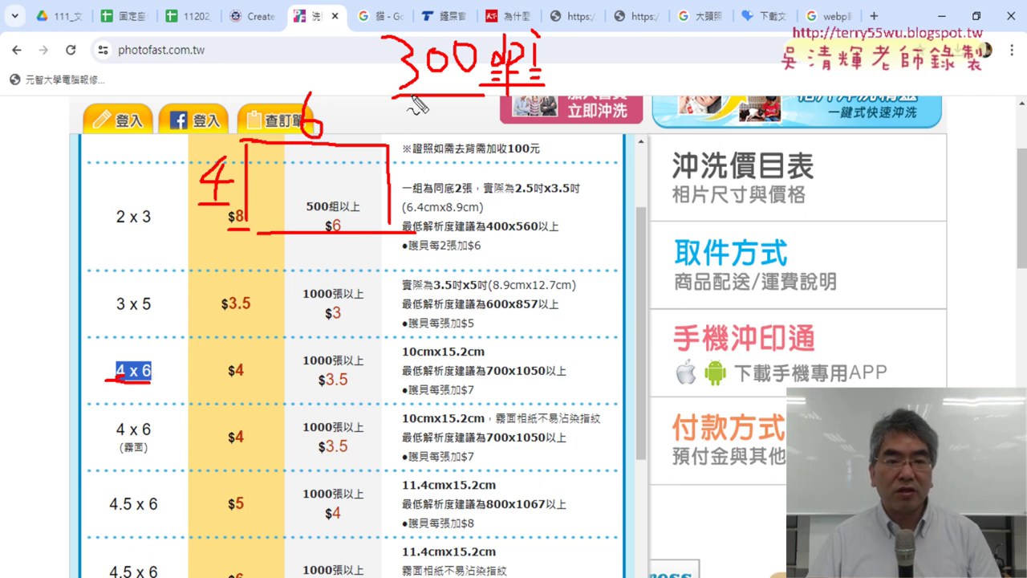
Step: Annotate the sketch's sides as 4x300 and 6x300, then clear the red ink notes
drag(240, 168, 260, 197)
mouse_move(260, 168)
mouse_down()
mouse_move(239, 198)
mouse_move(301, 183)
mouse_up()
drag(327, 111, 348, 129)
drag(349, 111, 327, 129)
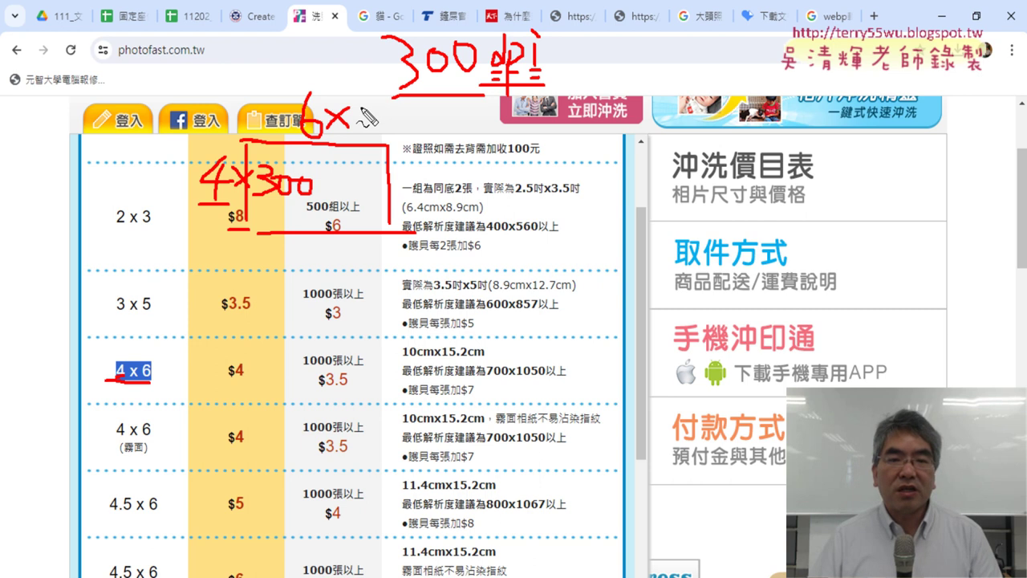
mouse_move(359, 111)
mouse_down()
mouse_move(363, 137)
mouse_move(393, 136)
mouse_move(409, 116)
mouse_up()
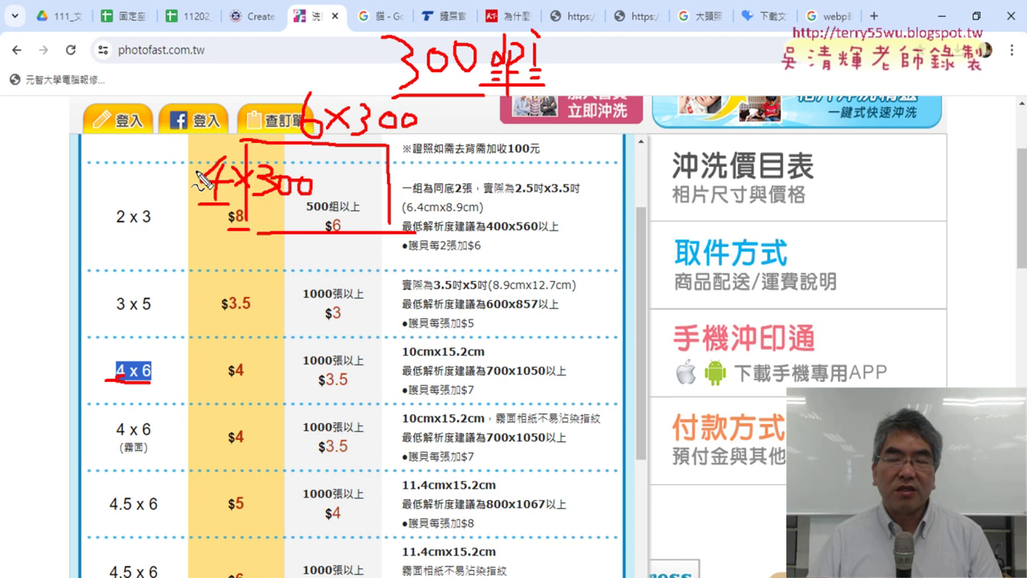
drag(202, 183, 239, 181)
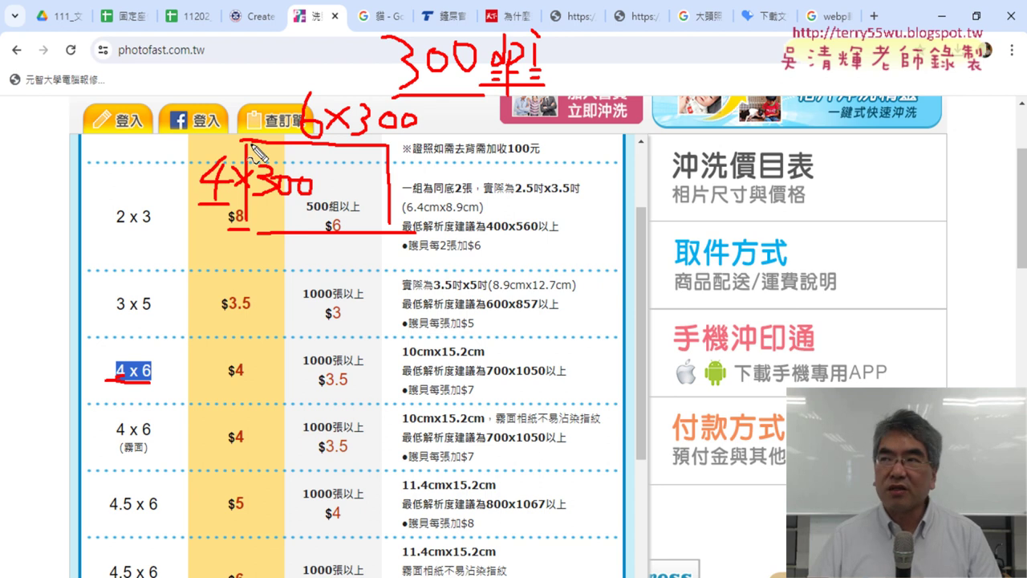
drag(240, 138, 241, 231)
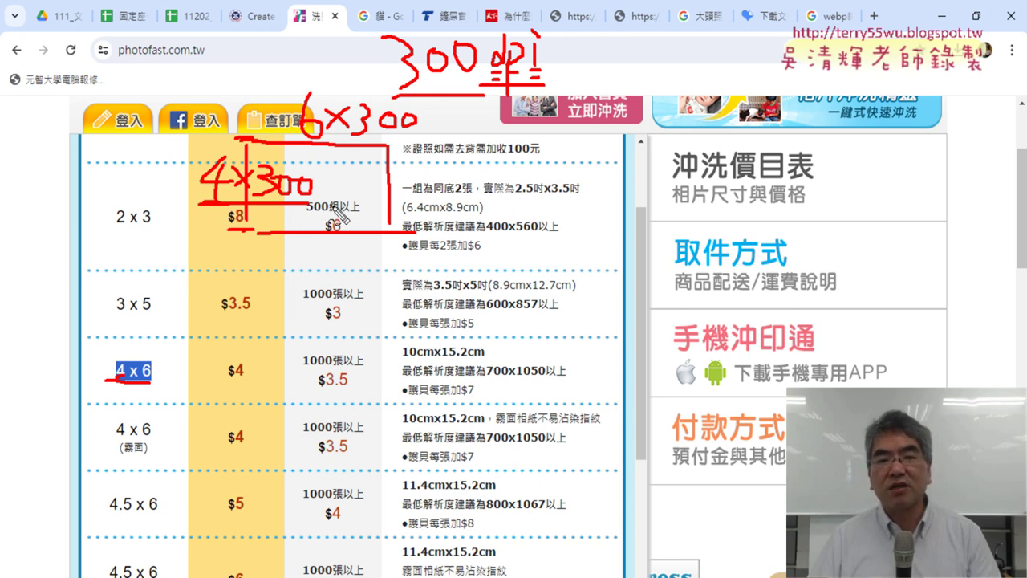
key(Escape)
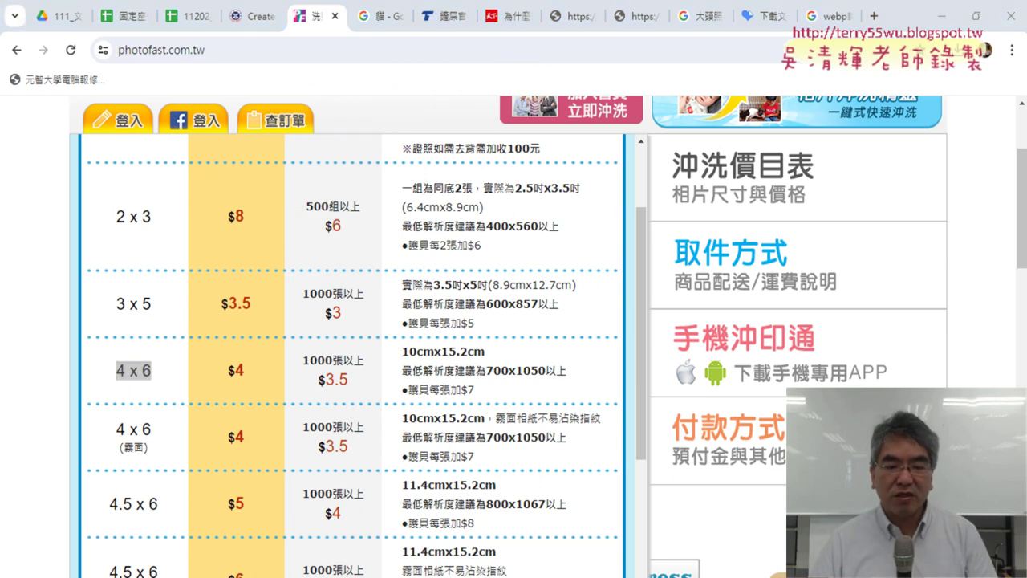
Step: Switch to Photoshop and start a new document named PSA104變化題
key(alt+Tab)
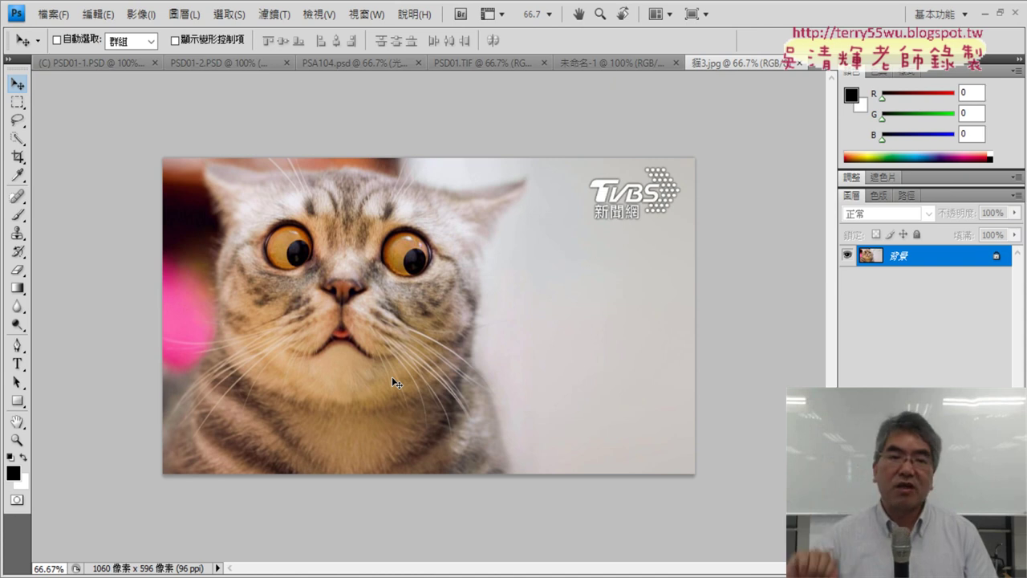
click(40, 16)
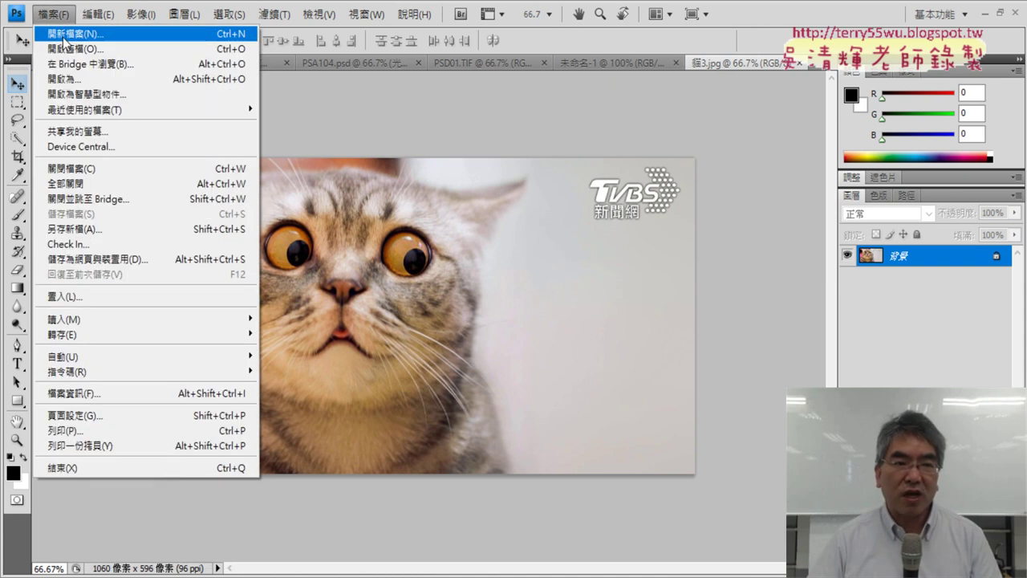
click(68, 37)
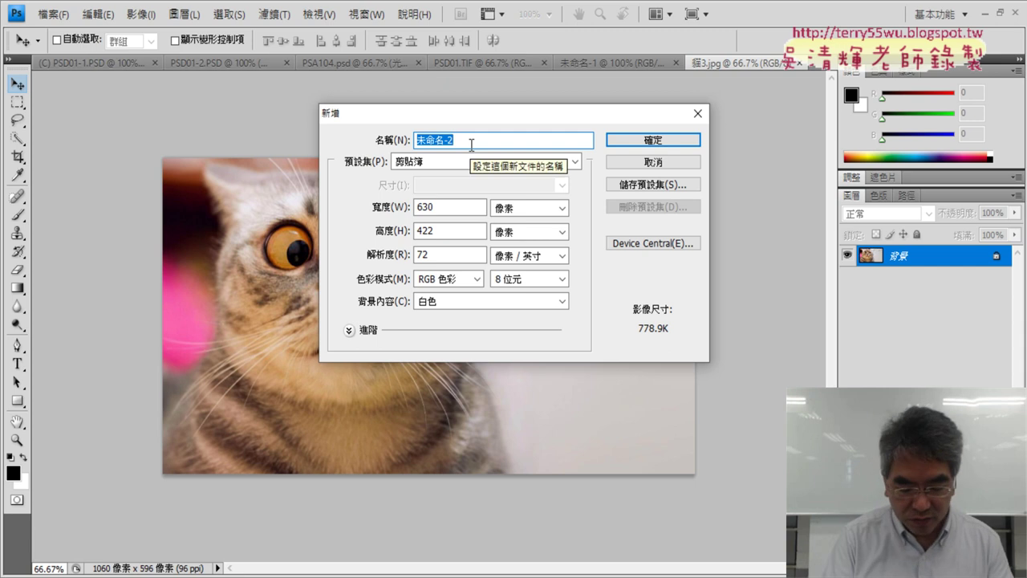
text(PSA)
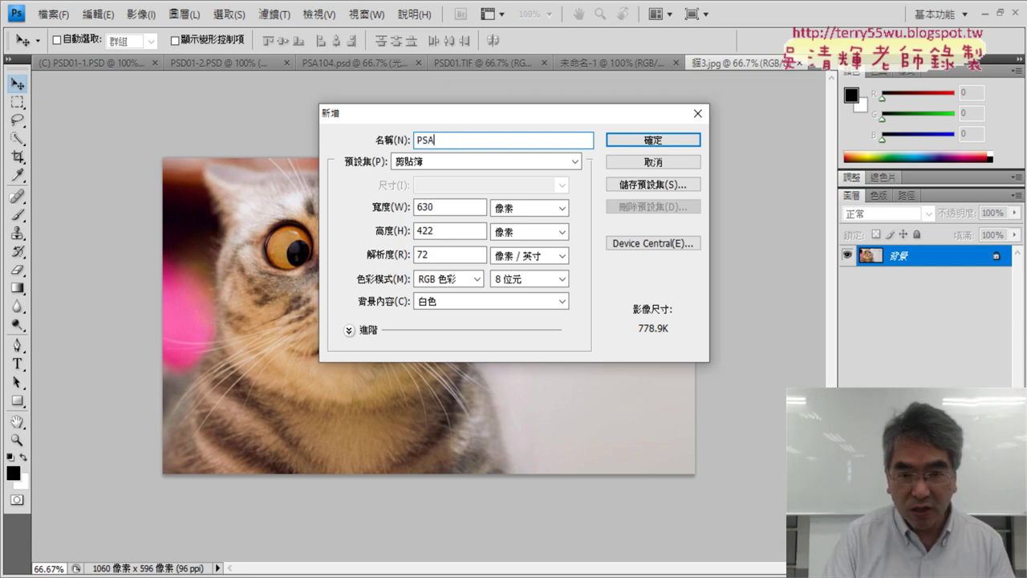
text(104)
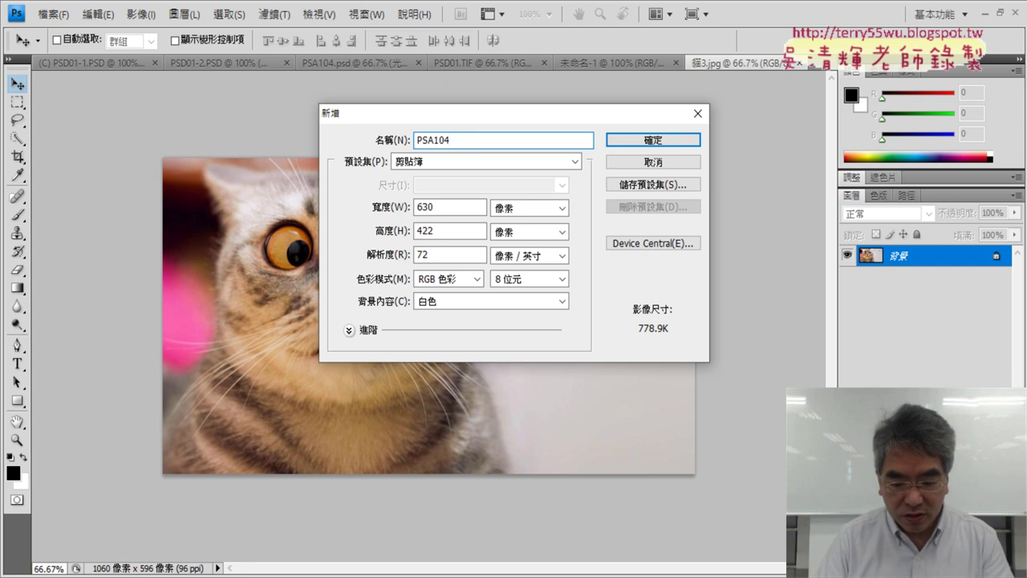
text(變化圖)
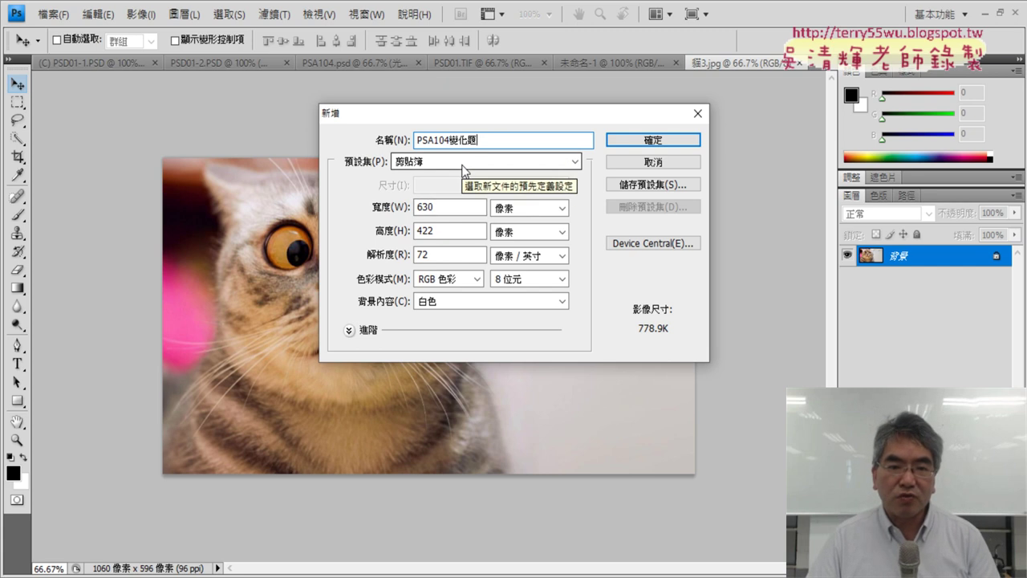
click(463, 164)
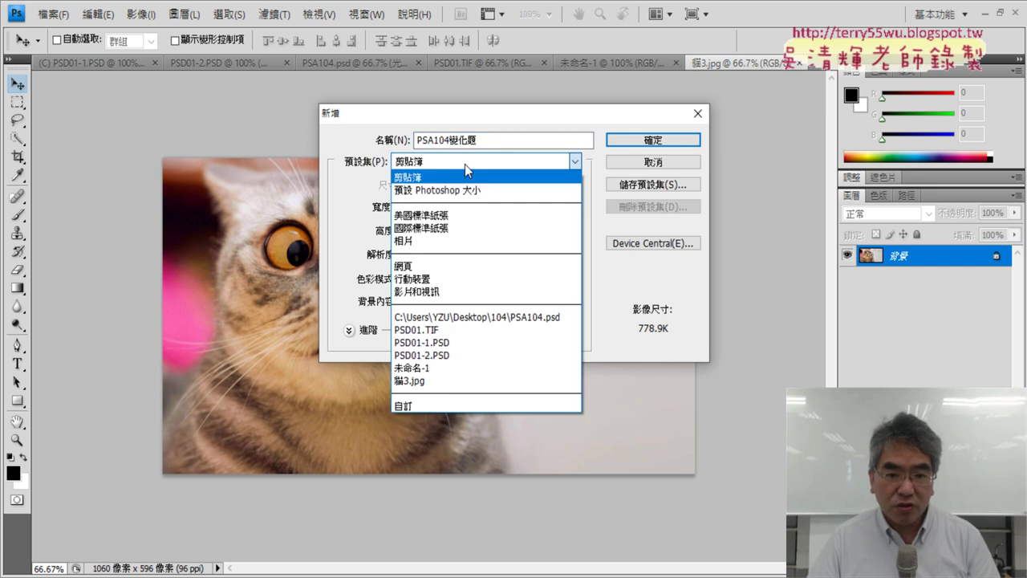
Step: Set the new document to 1800 × 1200 pixels with 32-bit color depth
click(464, 164)
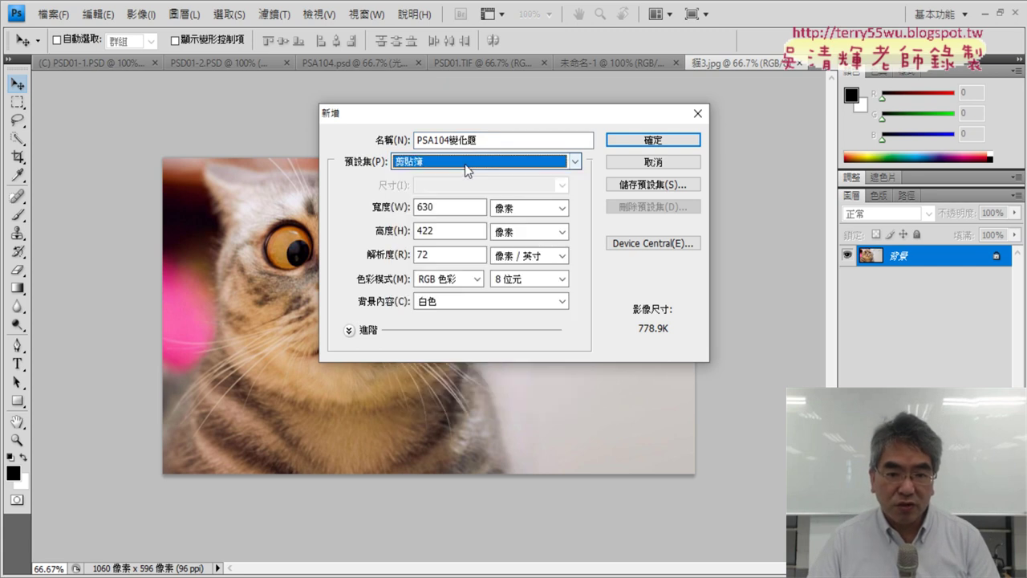
double_click(442, 207)
text(18)
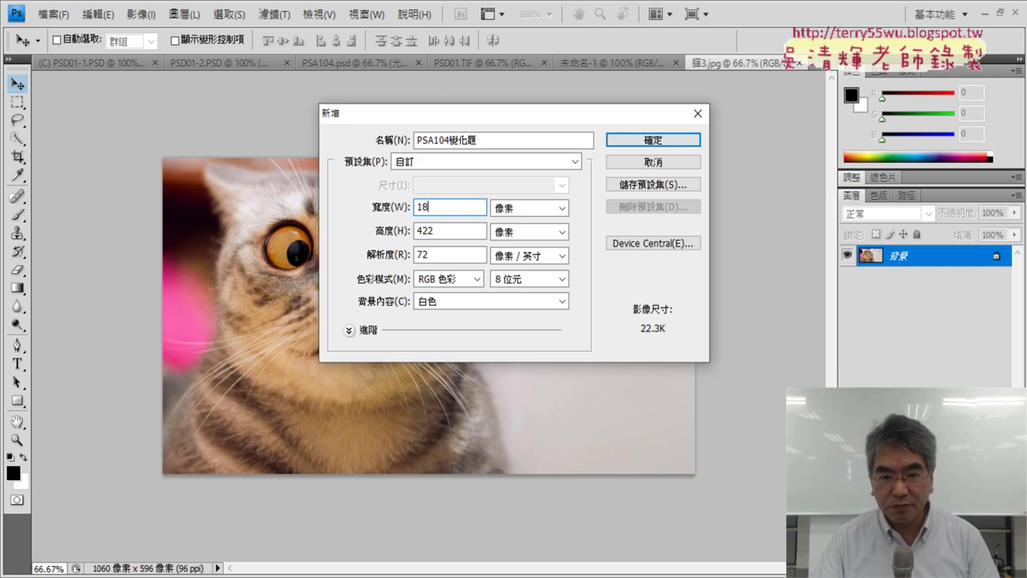
text(00)
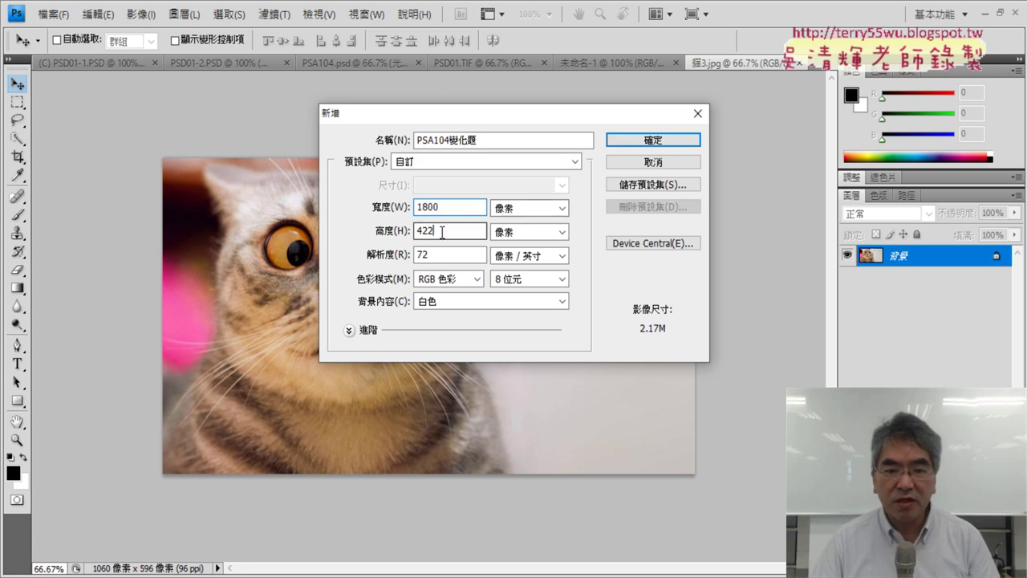
double_click(451, 231)
text(1200)
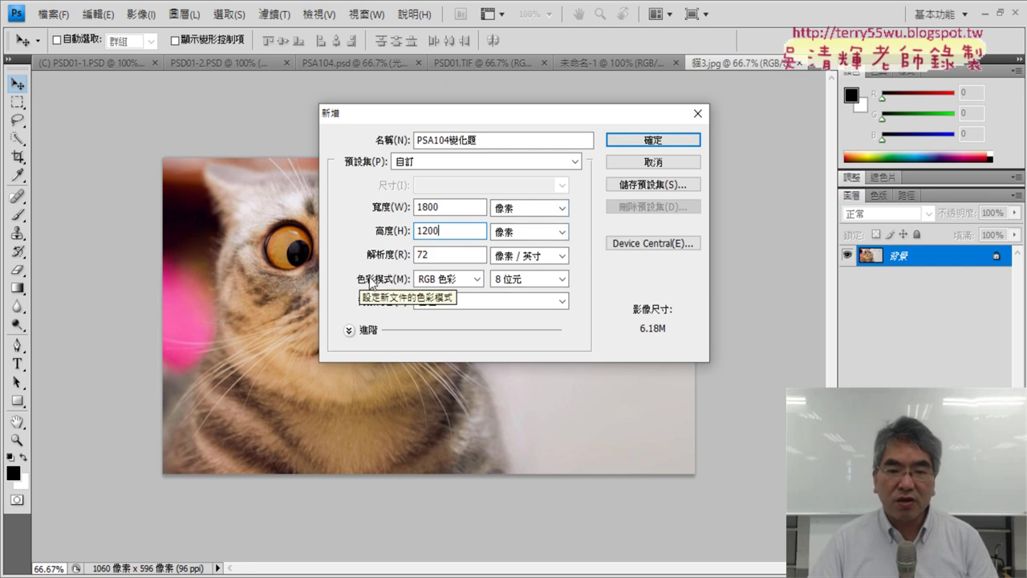
click(522, 279)
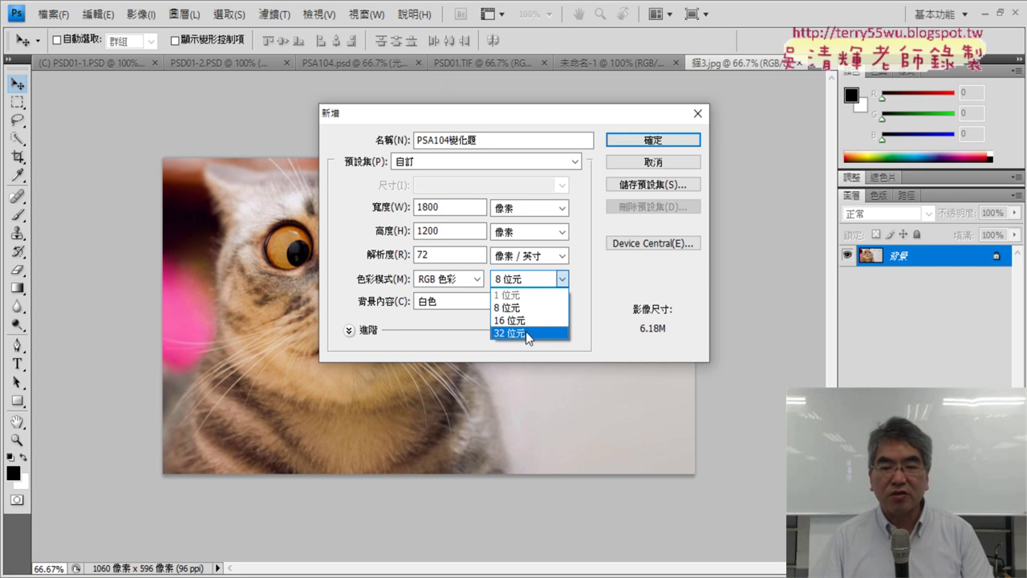
click(525, 331)
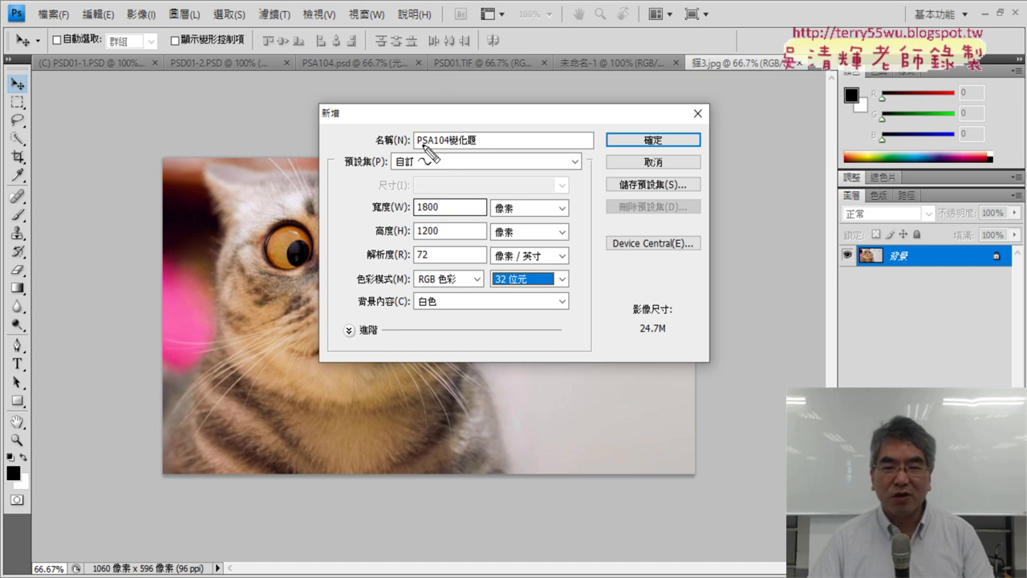
drag(428, 147, 474, 147)
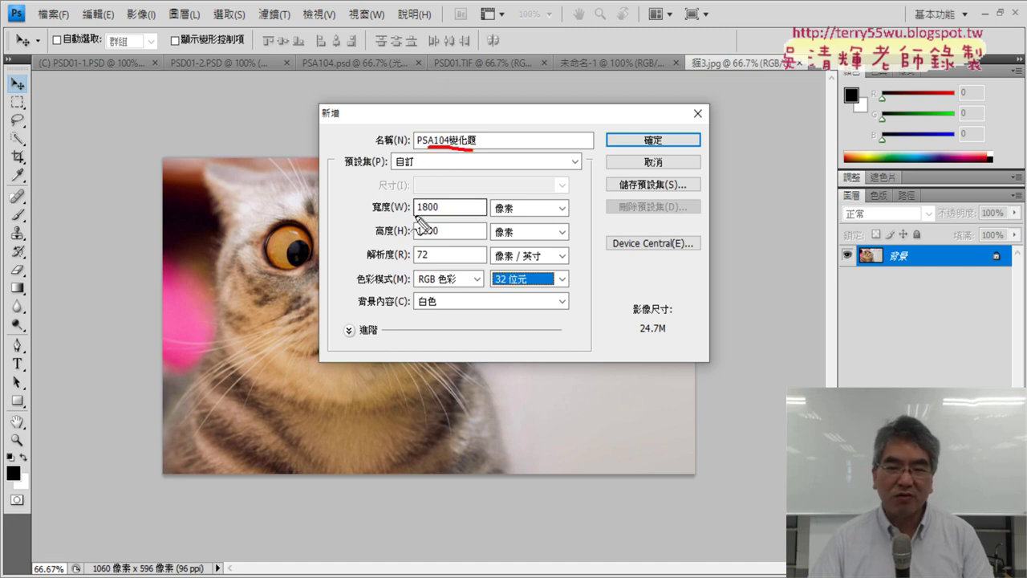
mouse_move(415, 215)
mouse_down()
mouse_move(438, 214)
mouse_move(438, 238)
mouse_up()
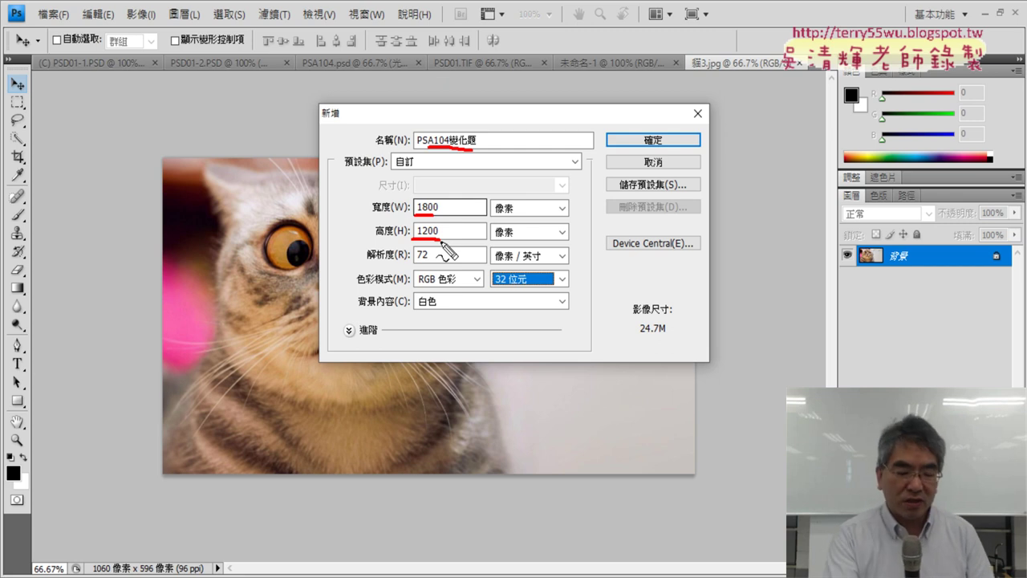
key(Escape)
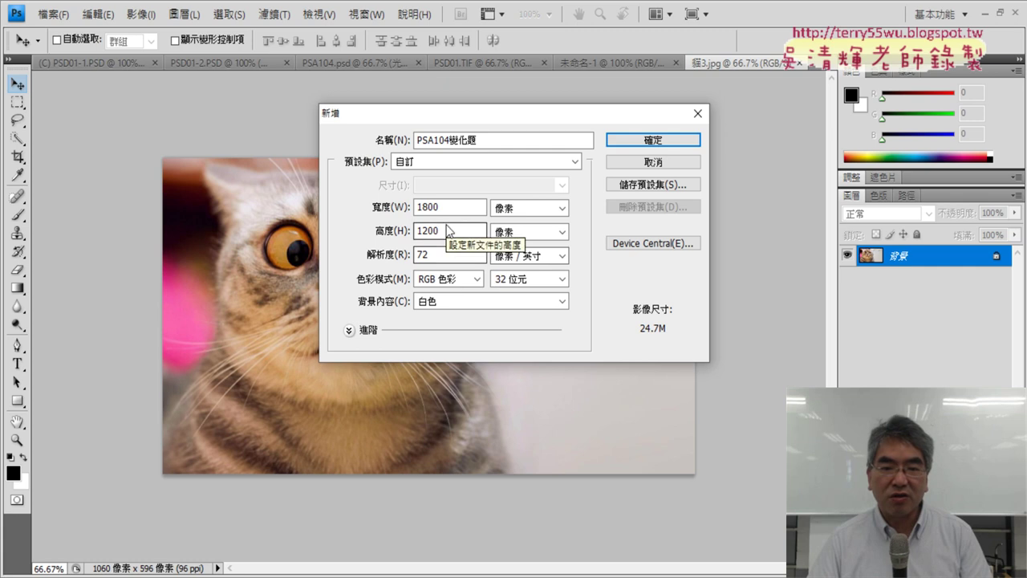
Step: Create the 1800 × 1200 document, show 文件尺寸 in the status bar, and return to 貓3.jpg
click(651, 140)
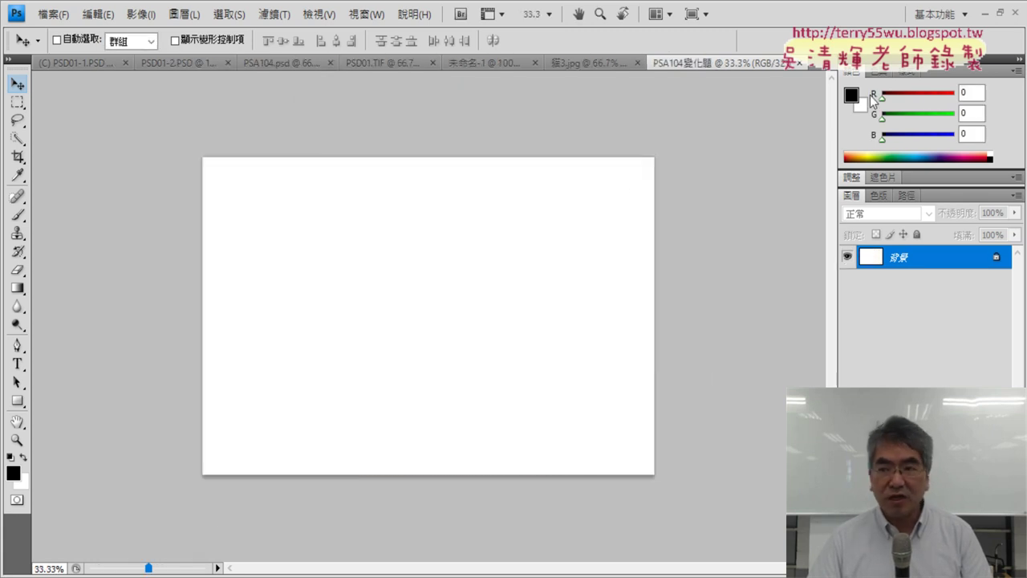
click(1000, 13)
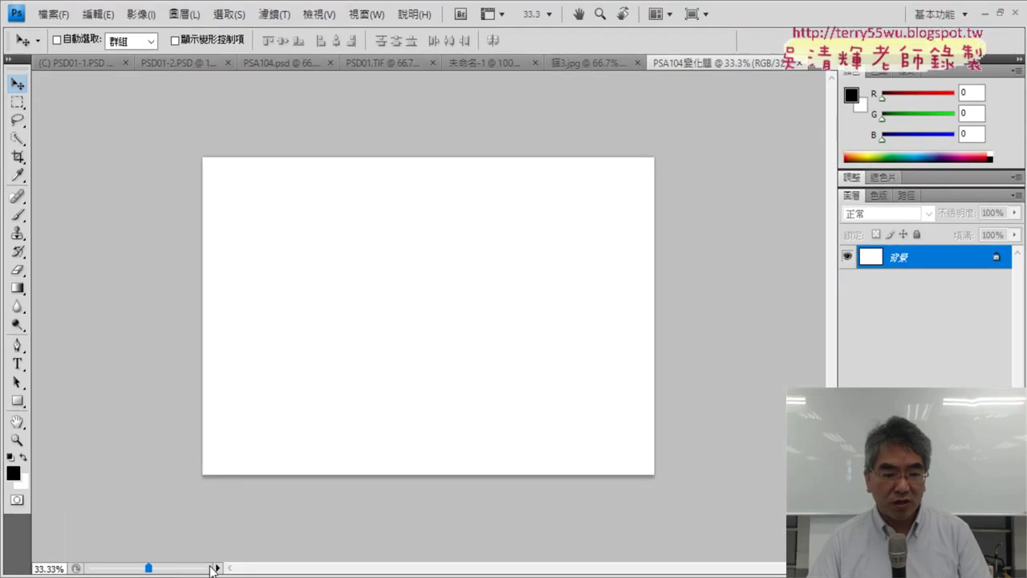
click(217, 568)
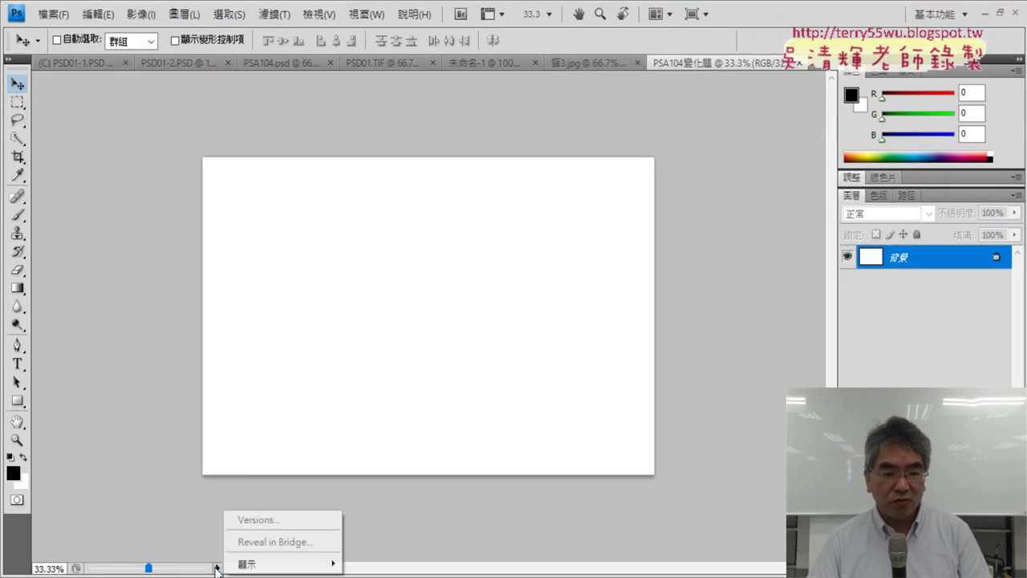
mouse_move(280, 564)
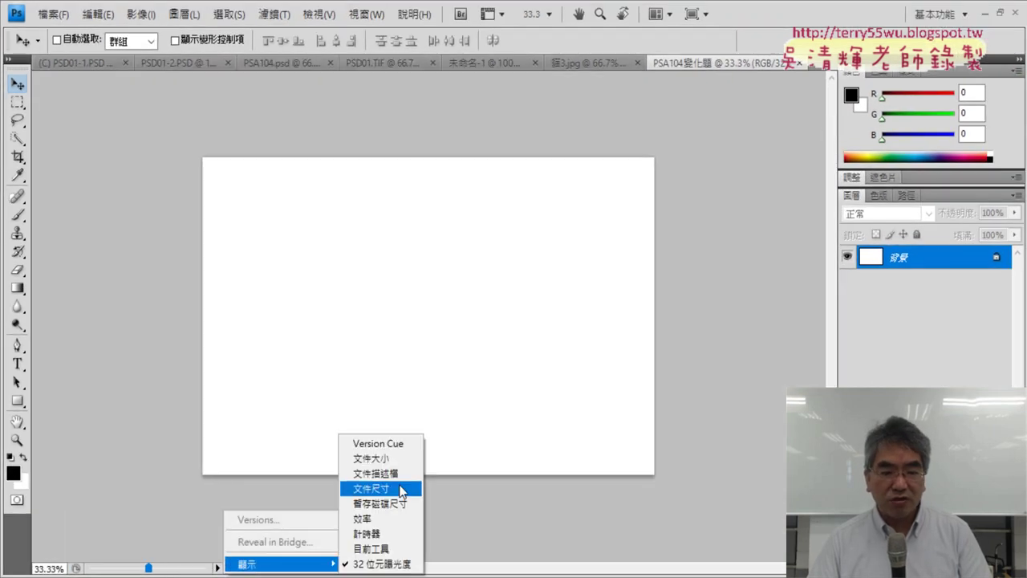
click(401, 491)
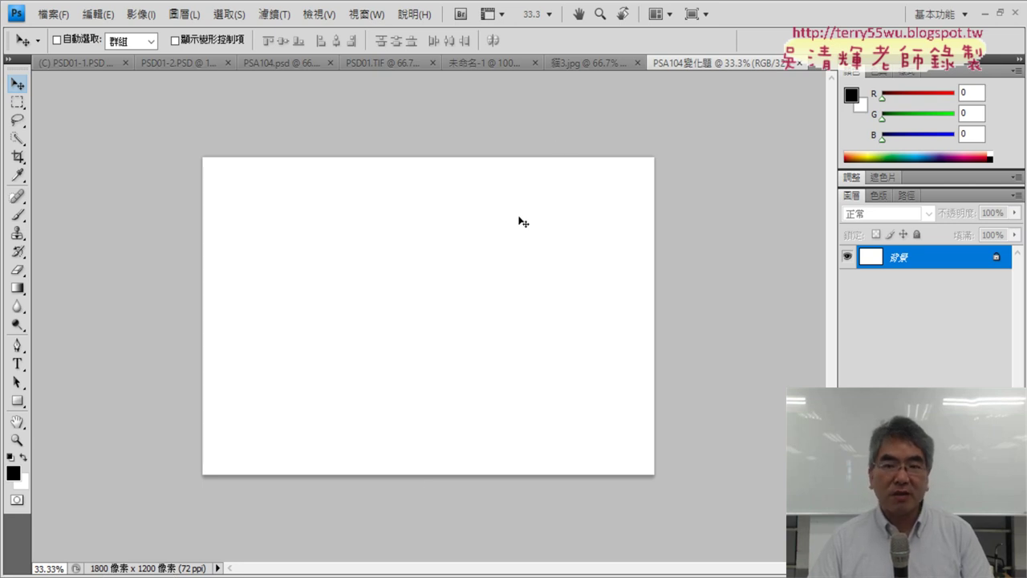
click(586, 64)
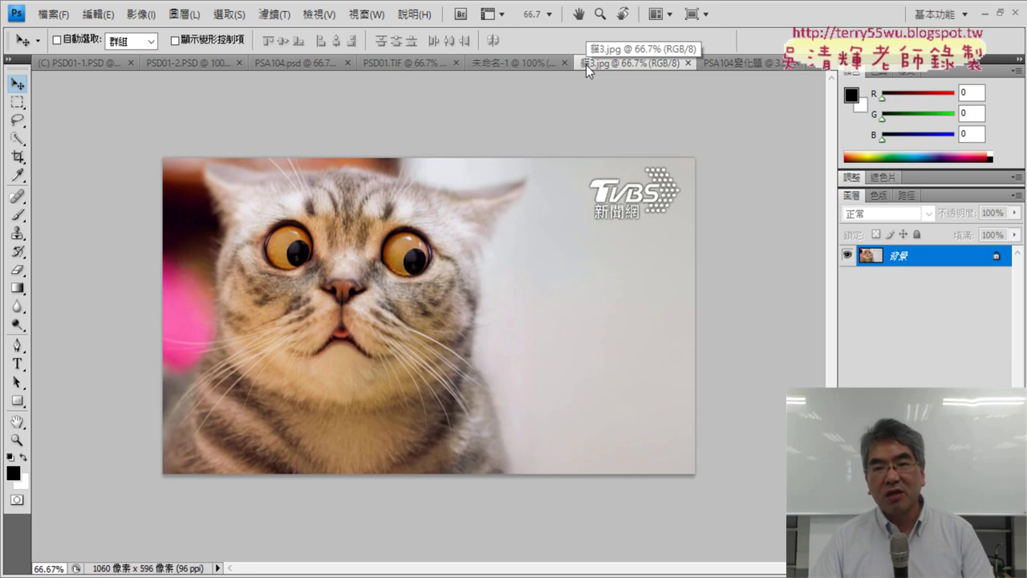
Step: Display 貓3.jpg with its 1060 × 596 pixel document size shown in the status bar
click(725, 62)
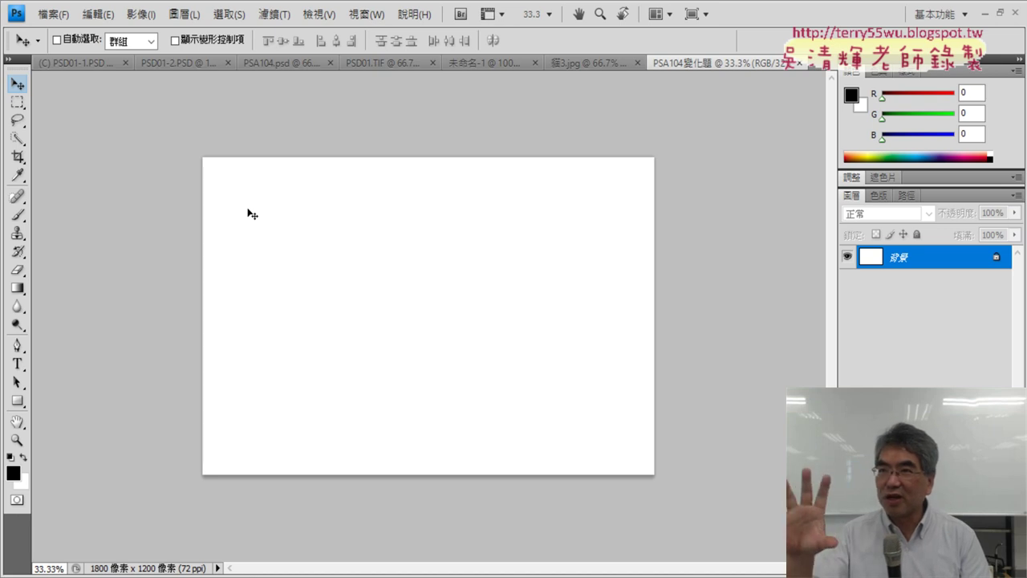
click(589, 62)
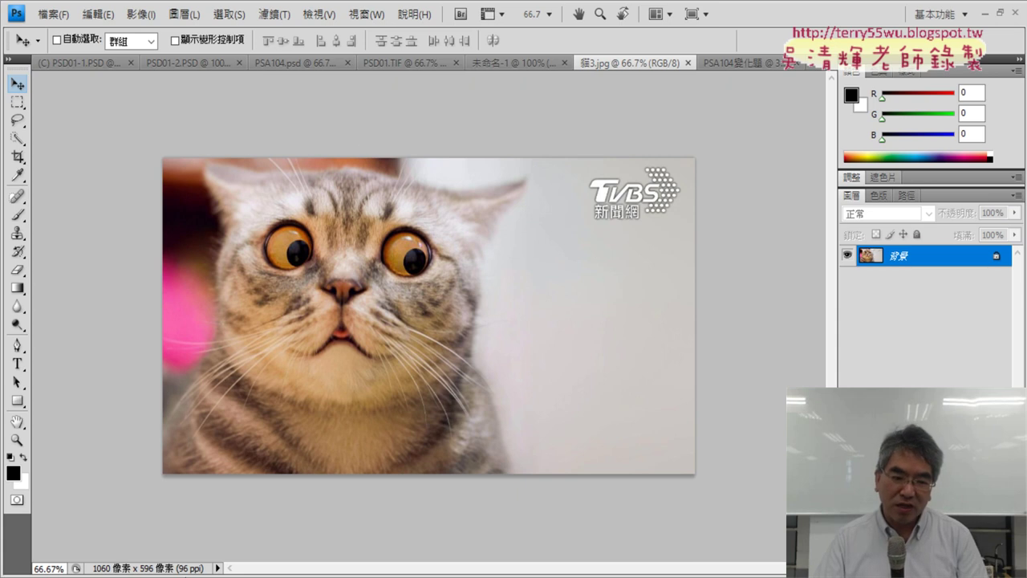
click(216, 567)
mouse_move(281, 564)
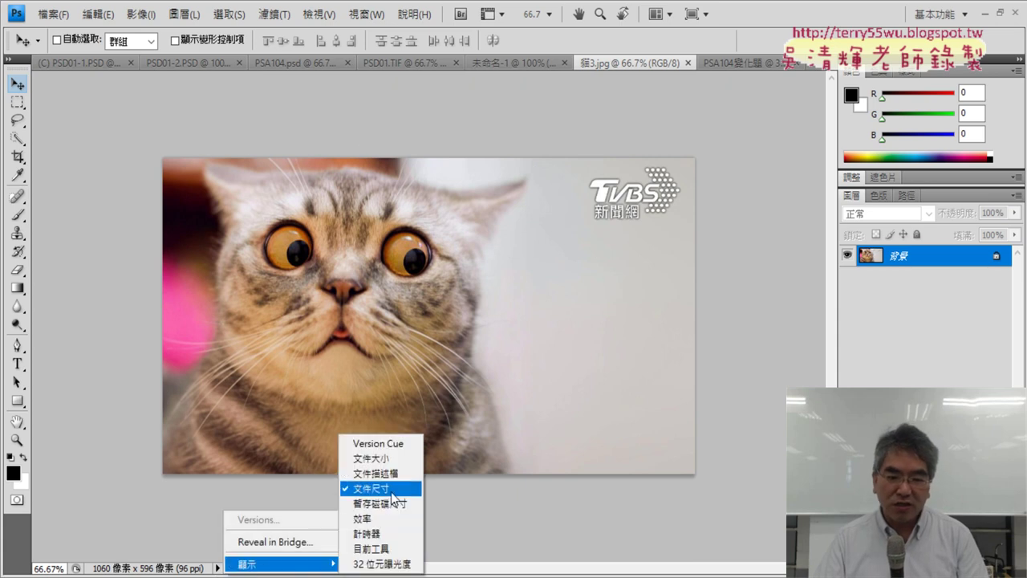
click(391, 489)
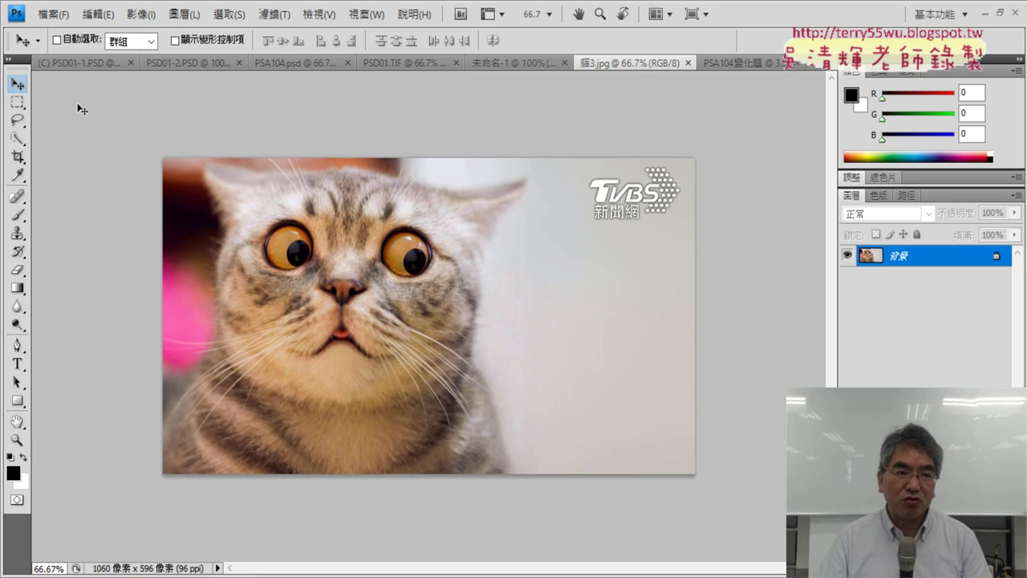
Step: Crop 貓3.jpg to a 649 × 568 pixel area around the cat's face
click(21, 157)
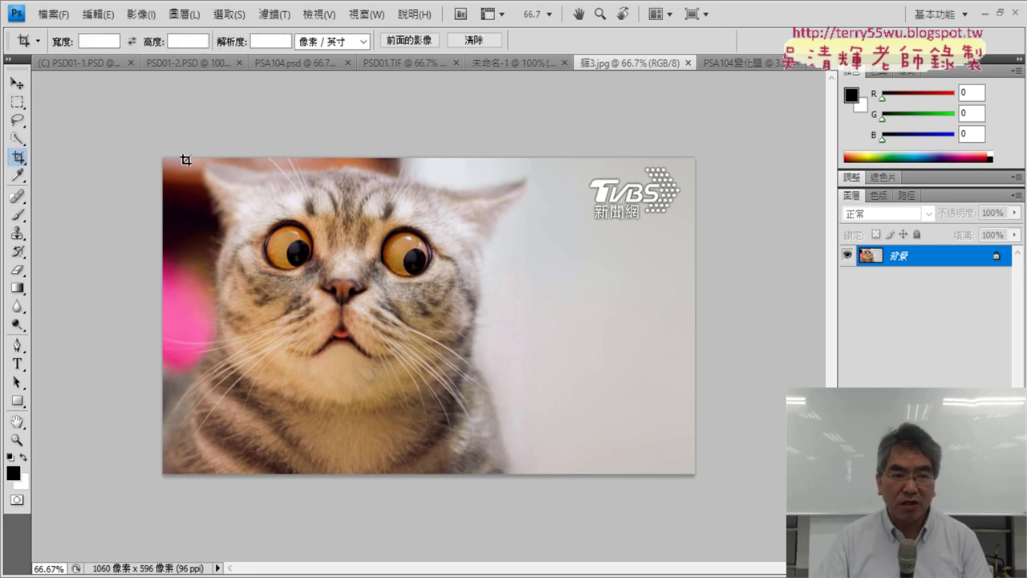
drag(189, 159, 511, 458)
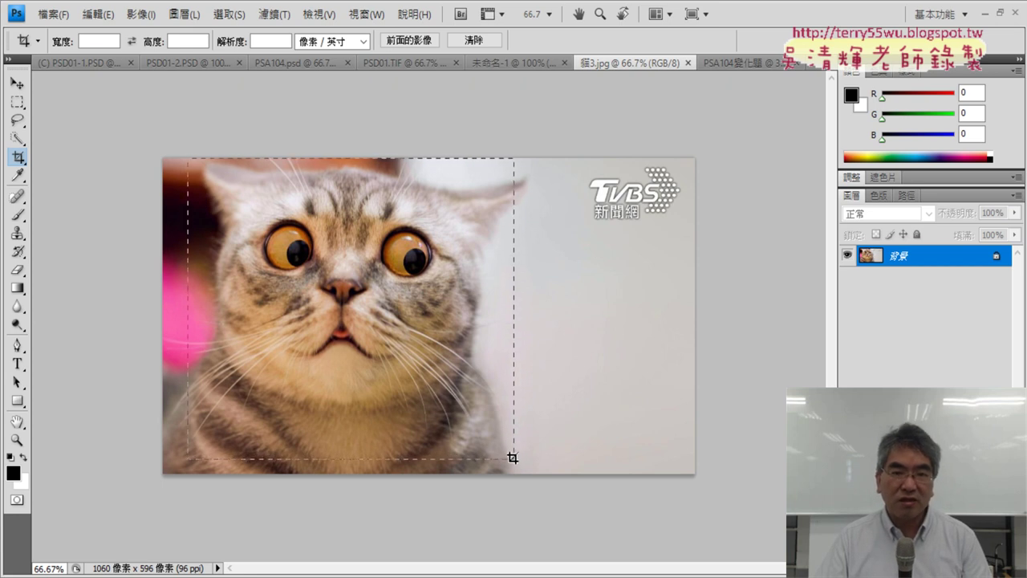
drag(512, 458, 512, 458)
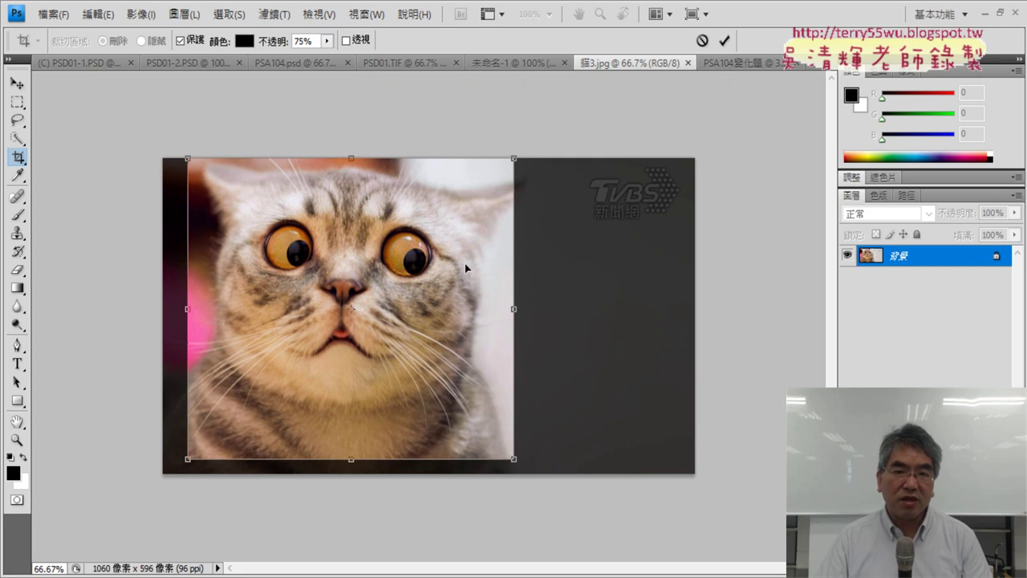
click(728, 39)
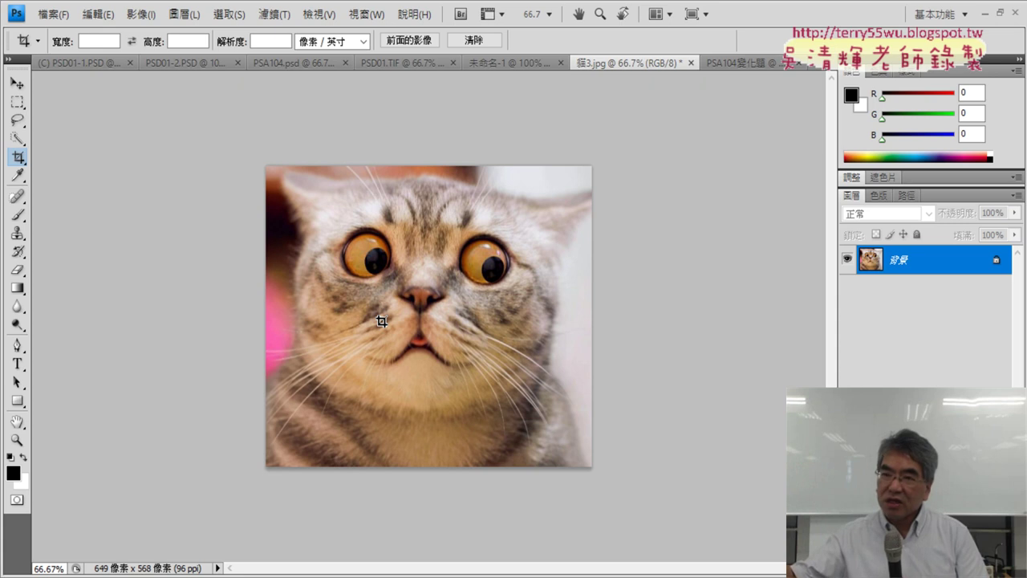
click(142, 14)
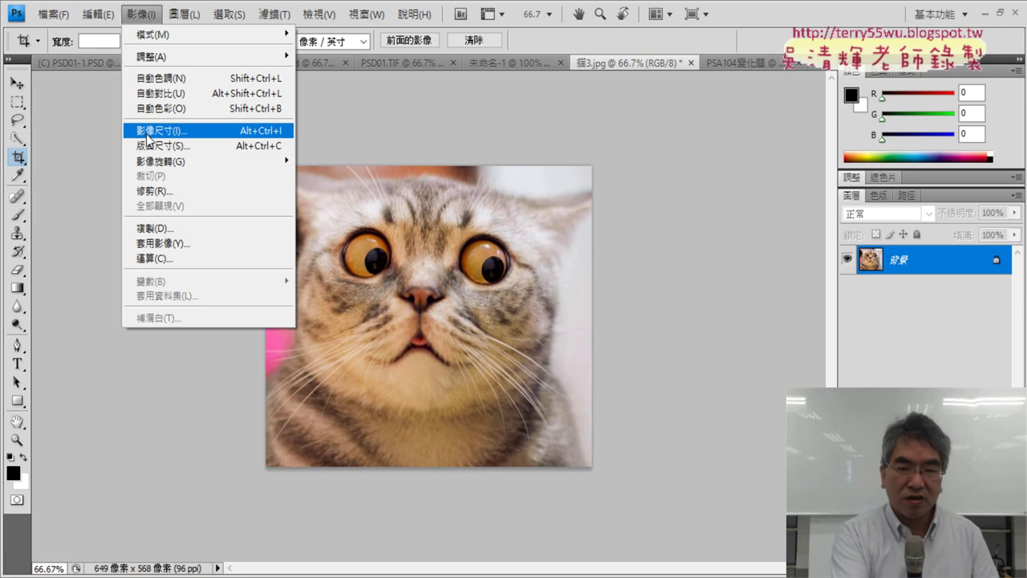
Step: Switch to the untitled document, then start and cancel a new document
key(Escape)
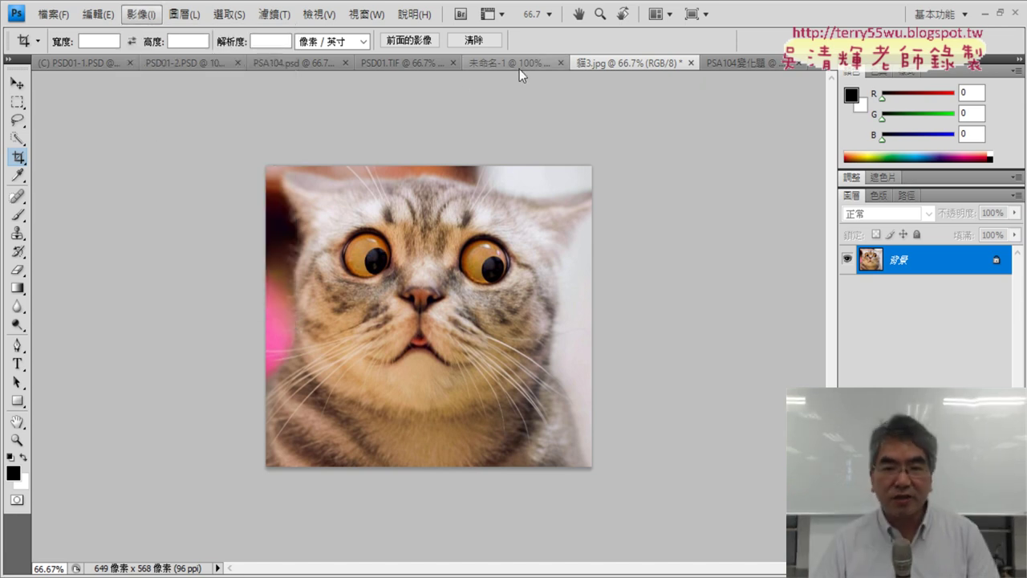
click(517, 65)
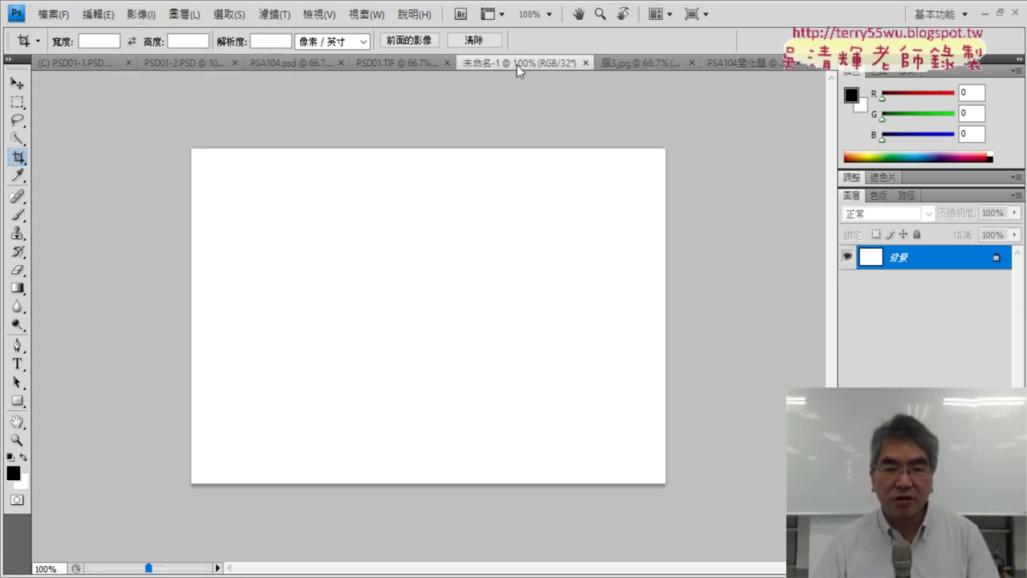
click(53, 14)
click(85, 33)
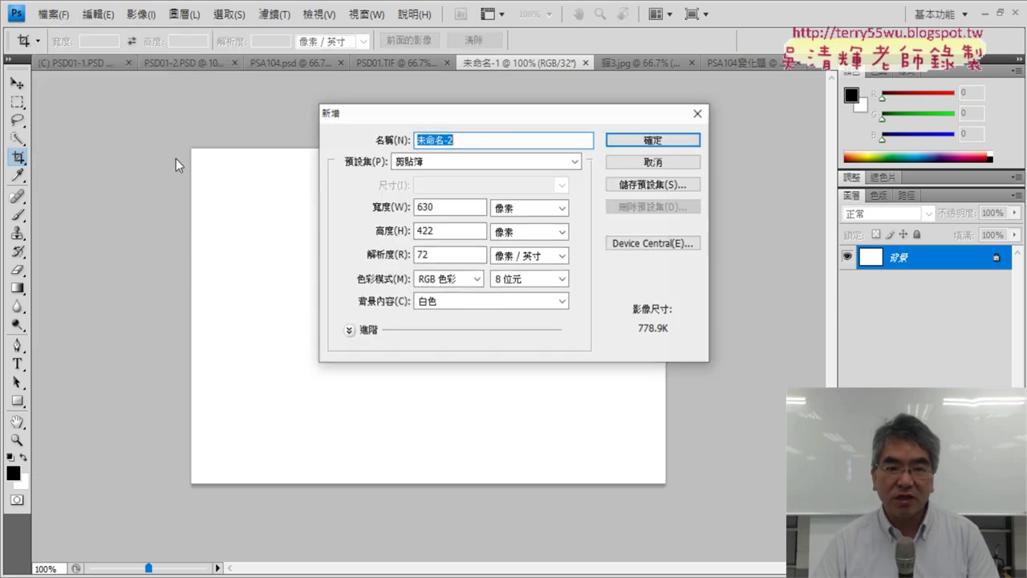
click(646, 161)
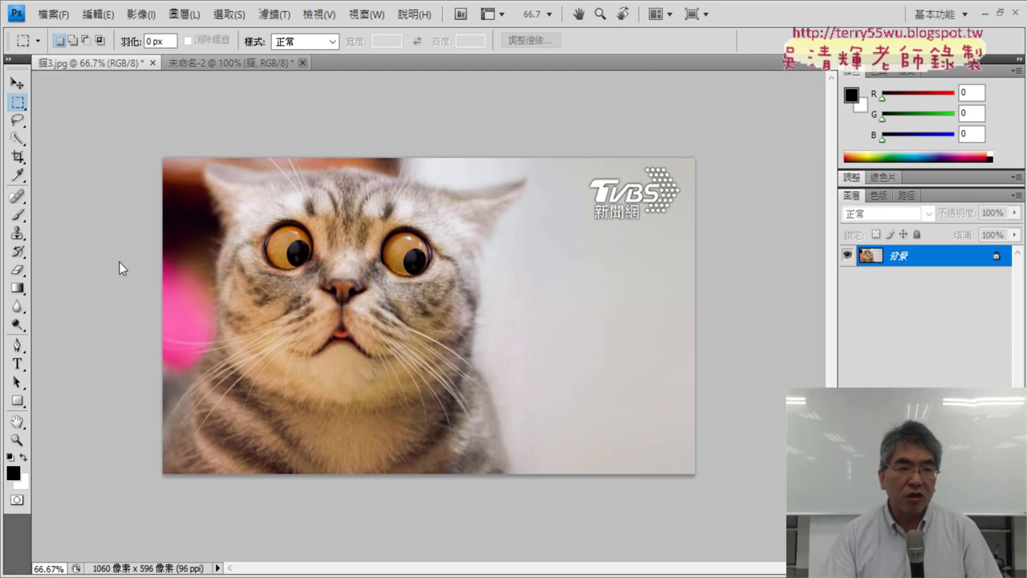
Step: Crop the cat photo to a 596 × 596 px square around the cat's face
click(18, 157)
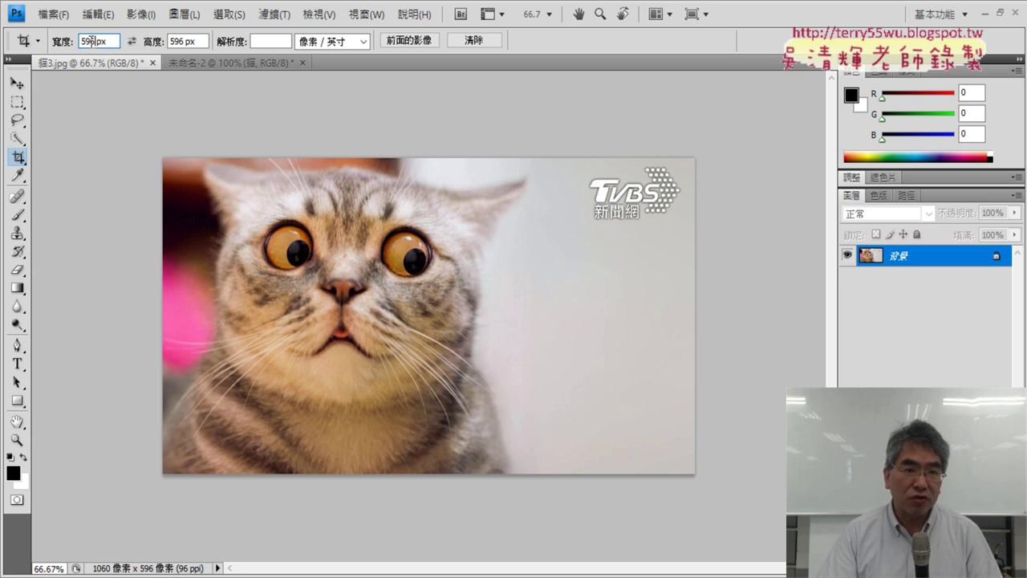
click(189, 41)
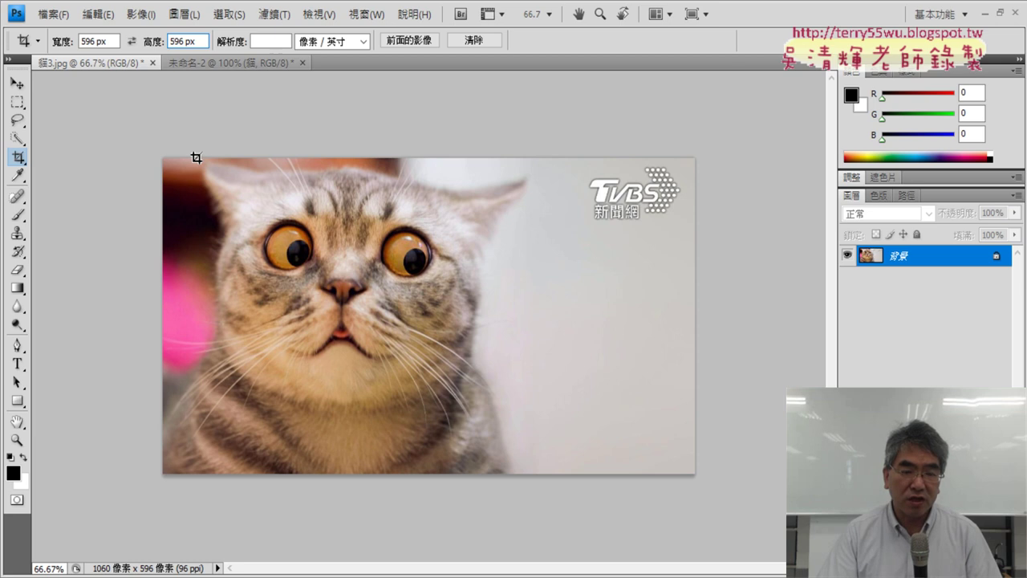
drag(196, 158, 587, 503)
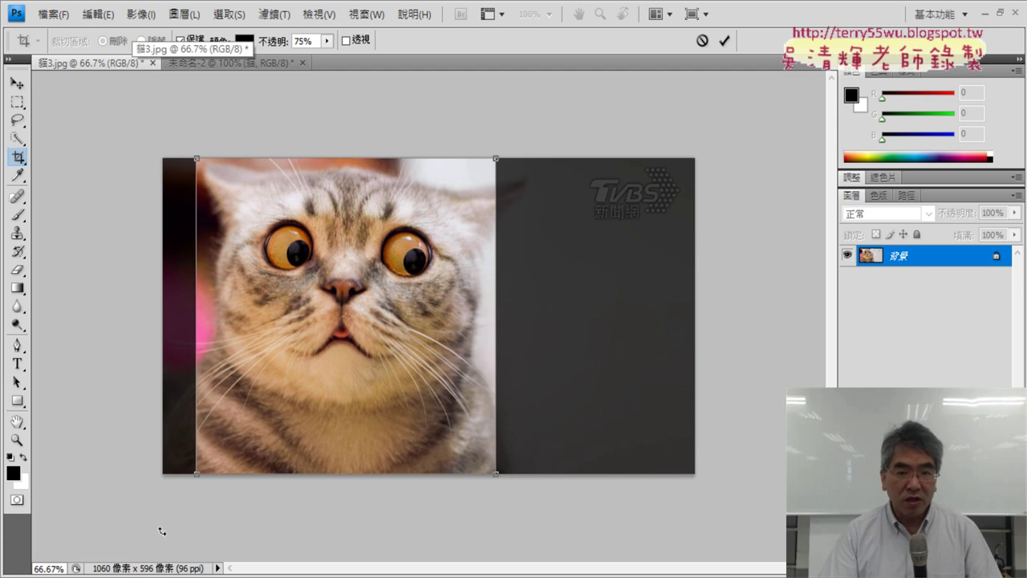
click(724, 40)
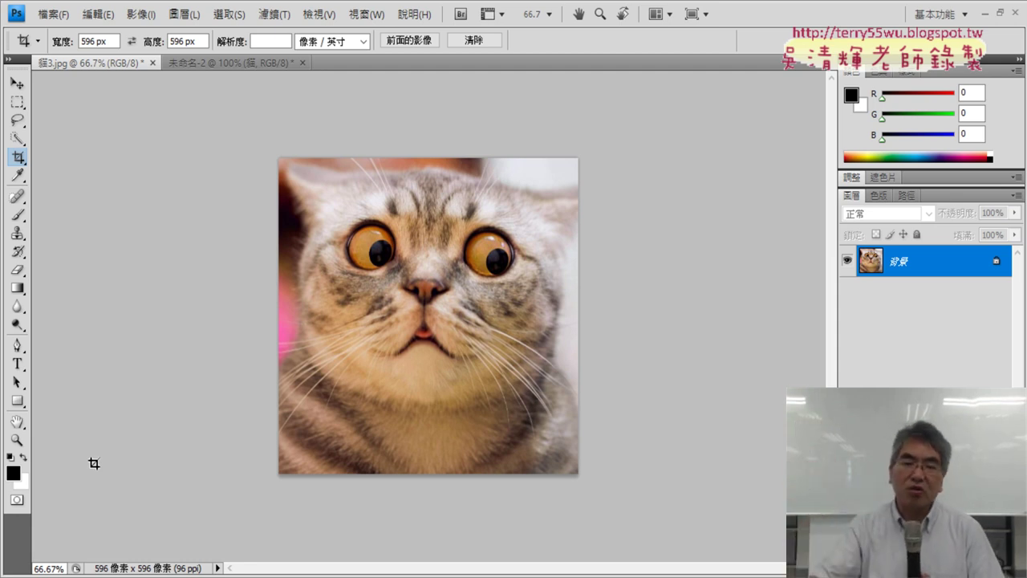
Step: Resize the cropped cat photo to 300 × 300 pixels
click(141, 14)
click(175, 130)
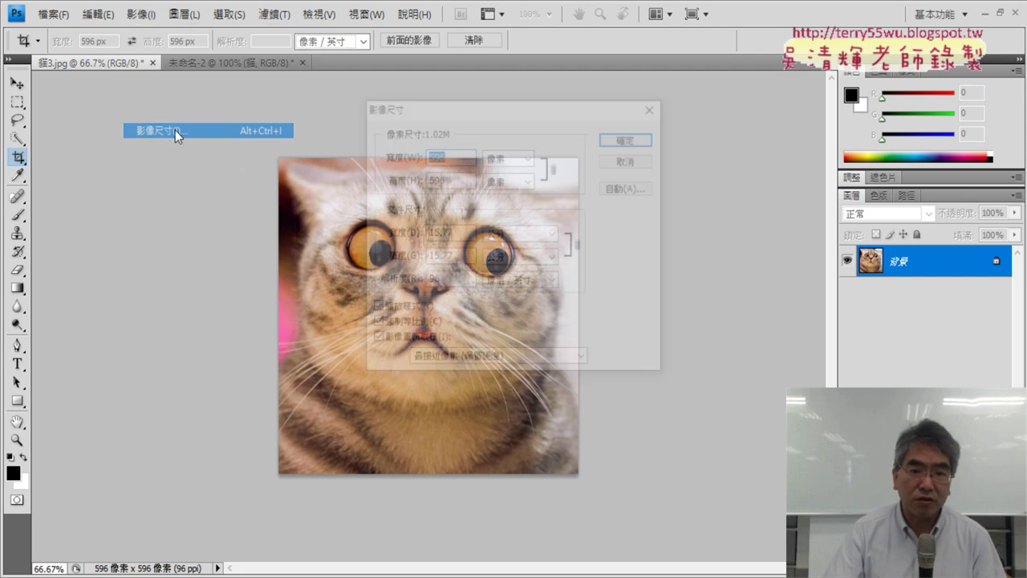
text(300)
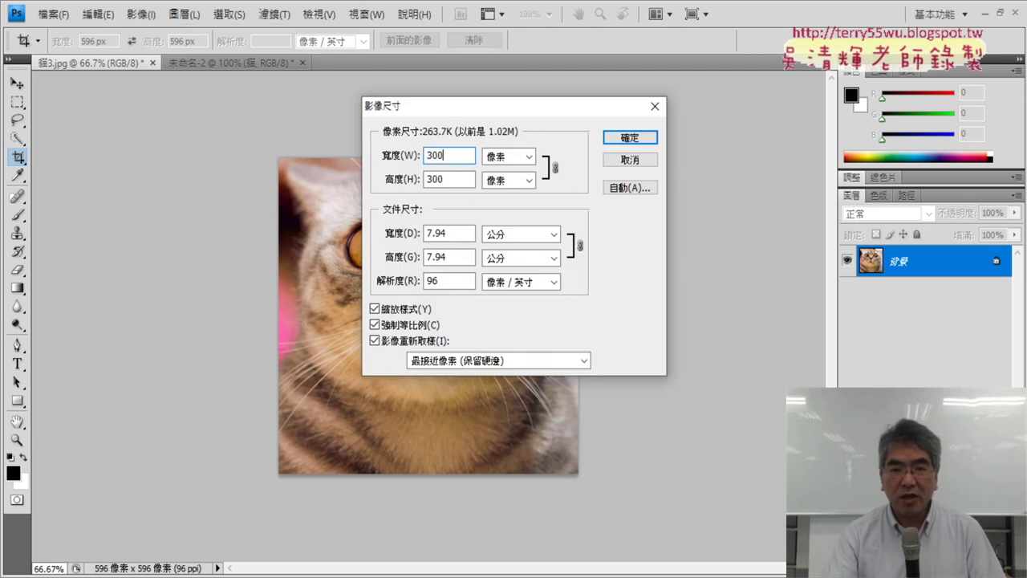
click(622, 137)
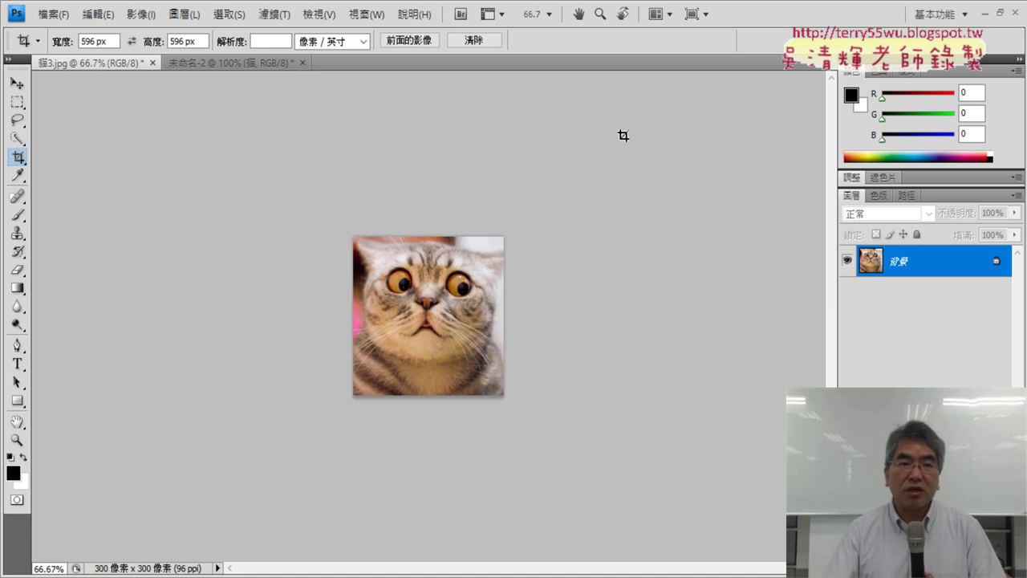
Step: Define the photo as a pattern named 貓3.jpg, then return to the 未命名-2 document
click(141, 14)
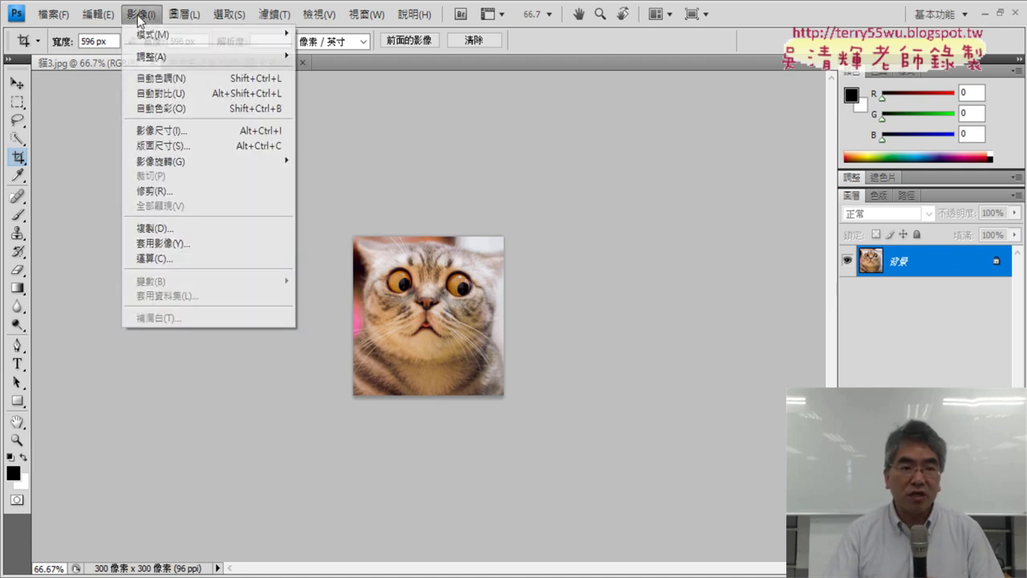
click(150, 377)
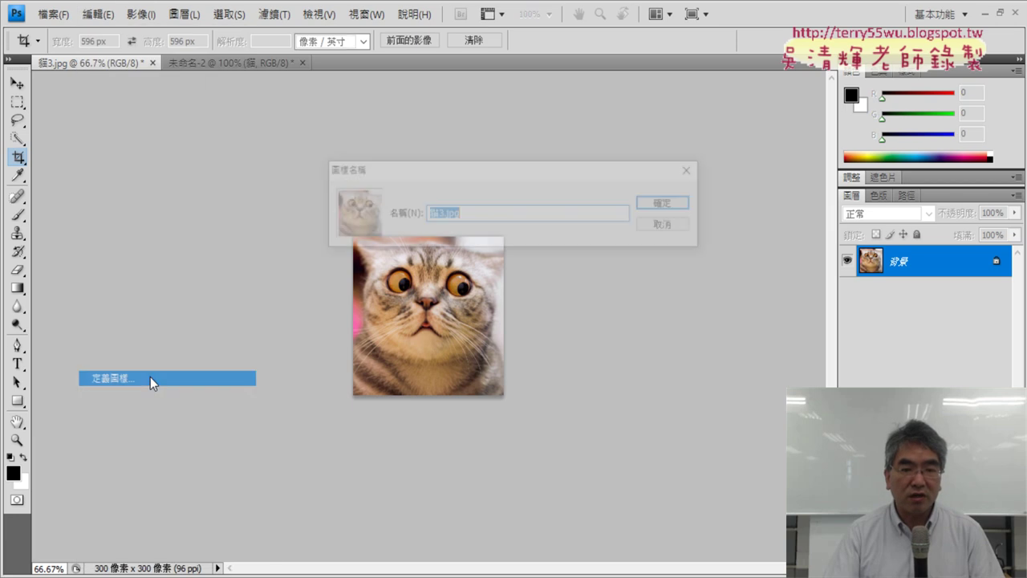
click(665, 204)
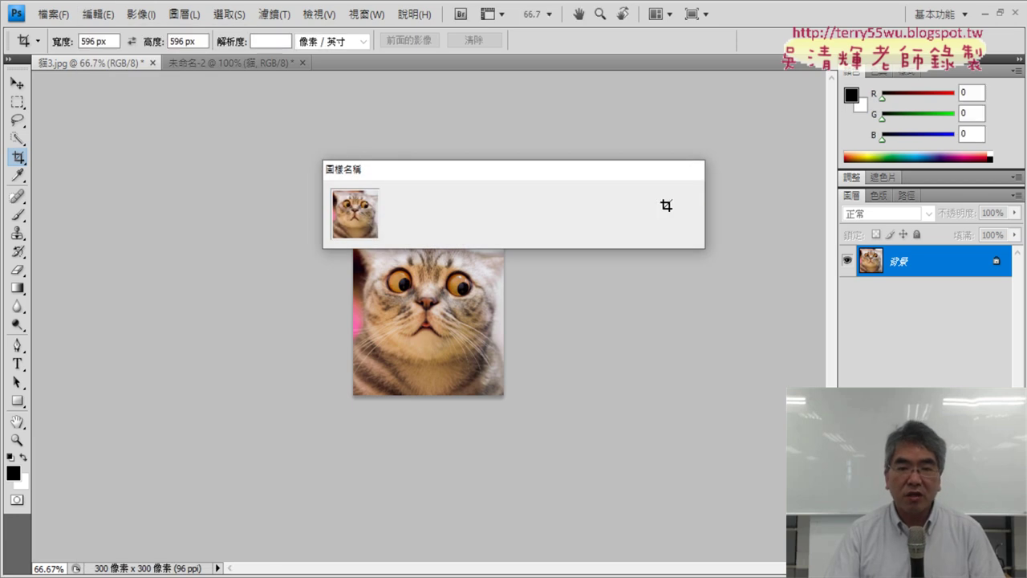
click(237, 65)
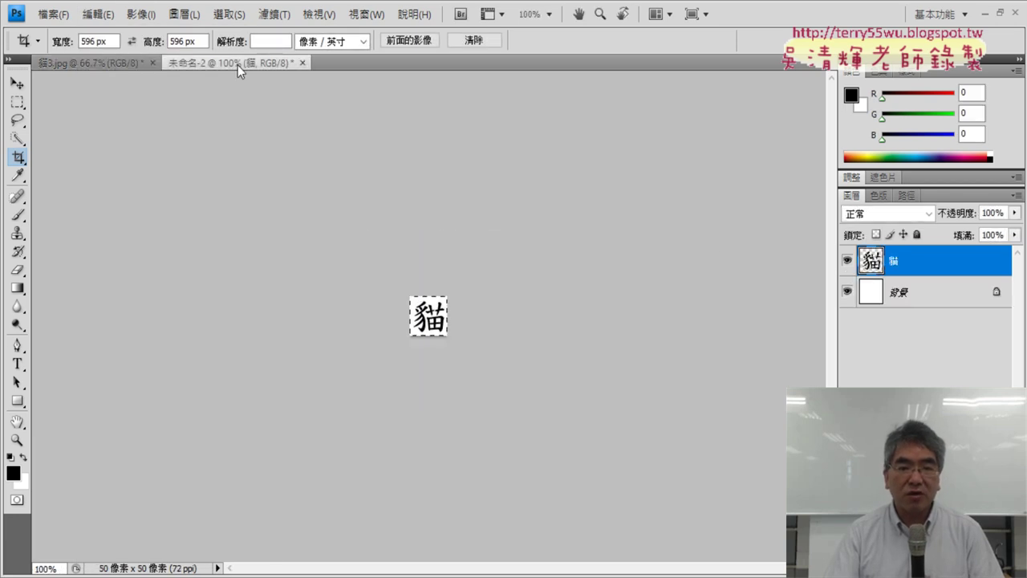
Step: Create a blank 1800 × 1200 px document from the 相片 landscape 4×6 preset at 300 ppi
click(53, 13)
click(66, 34)
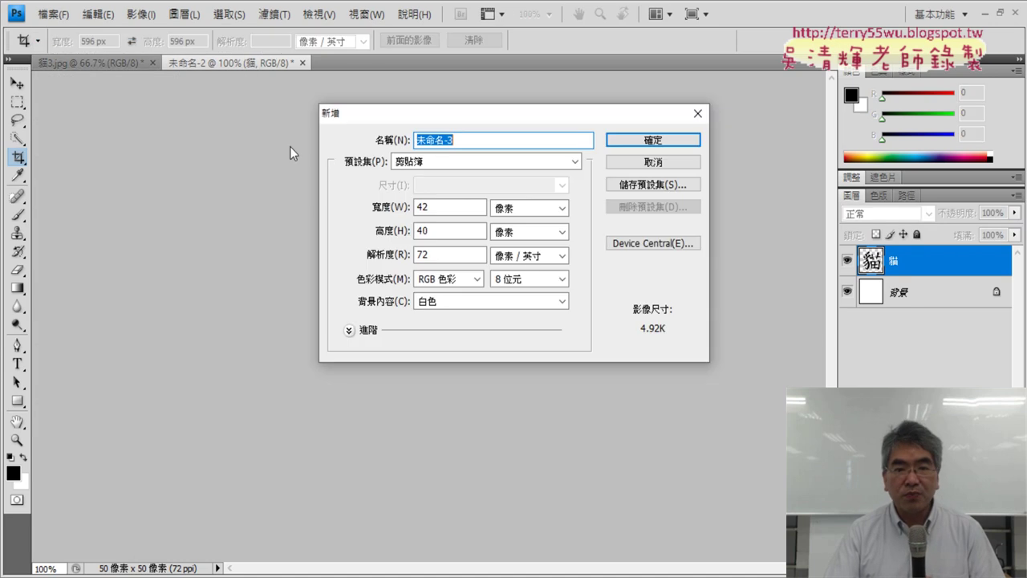
click(480, 163)
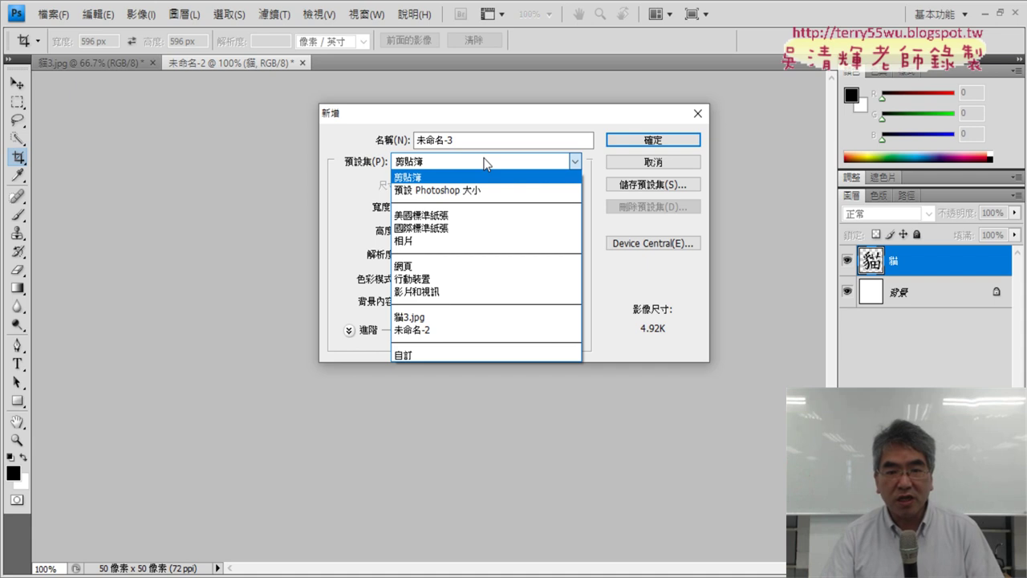
click(445, 243)
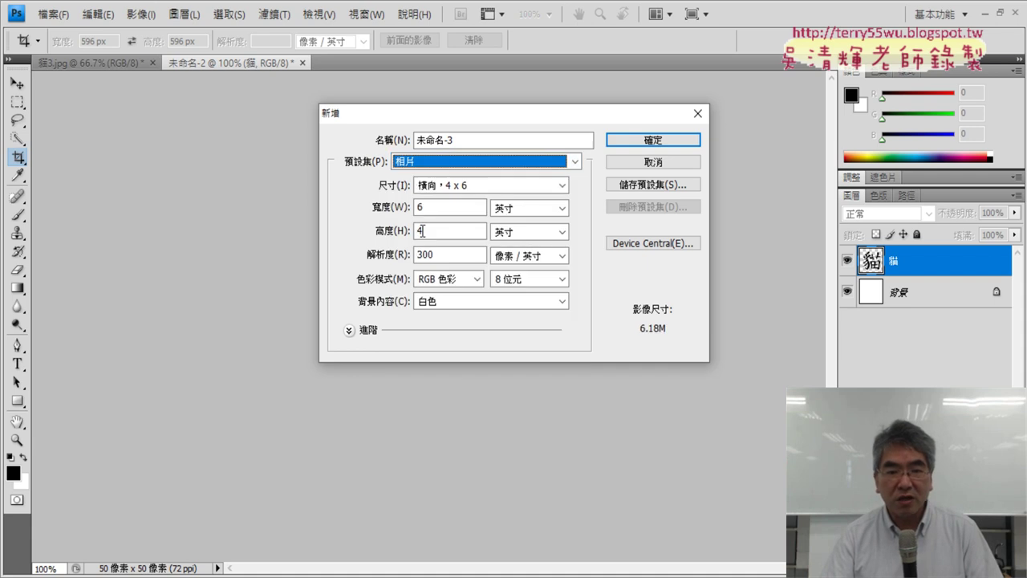
click(465, 186)
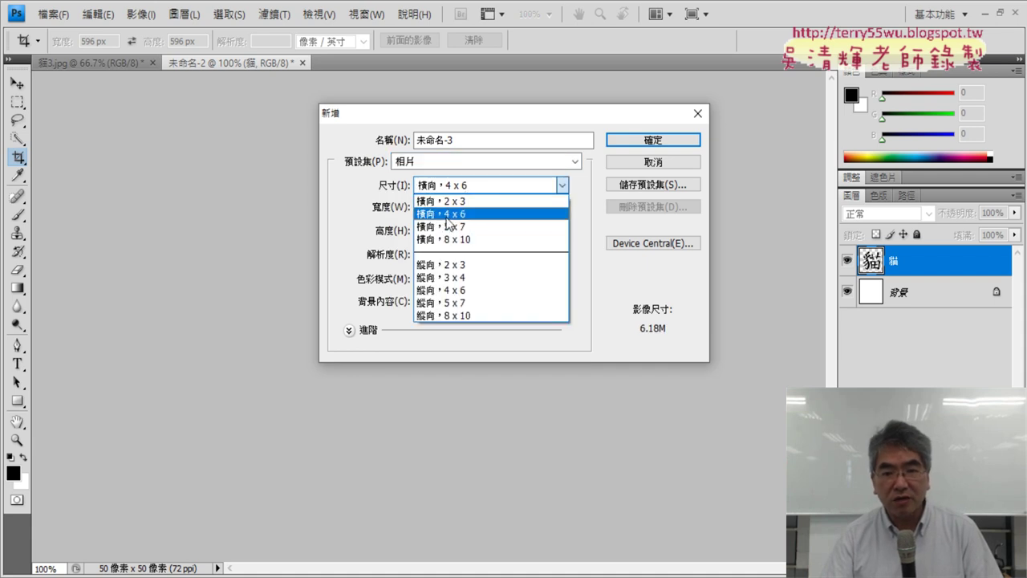
click(469, 222)
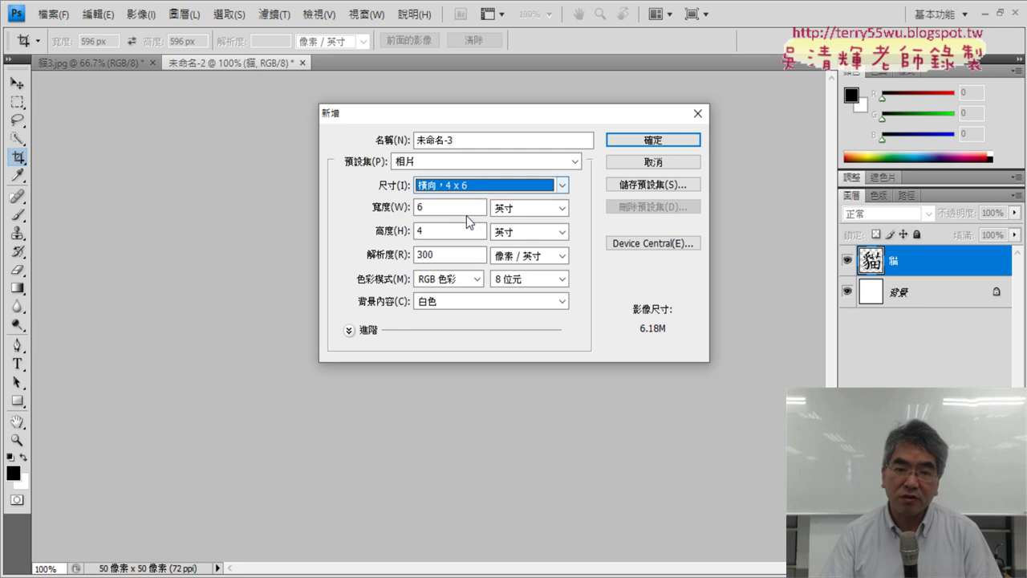
click(435, 255)
double_click(435, 254)
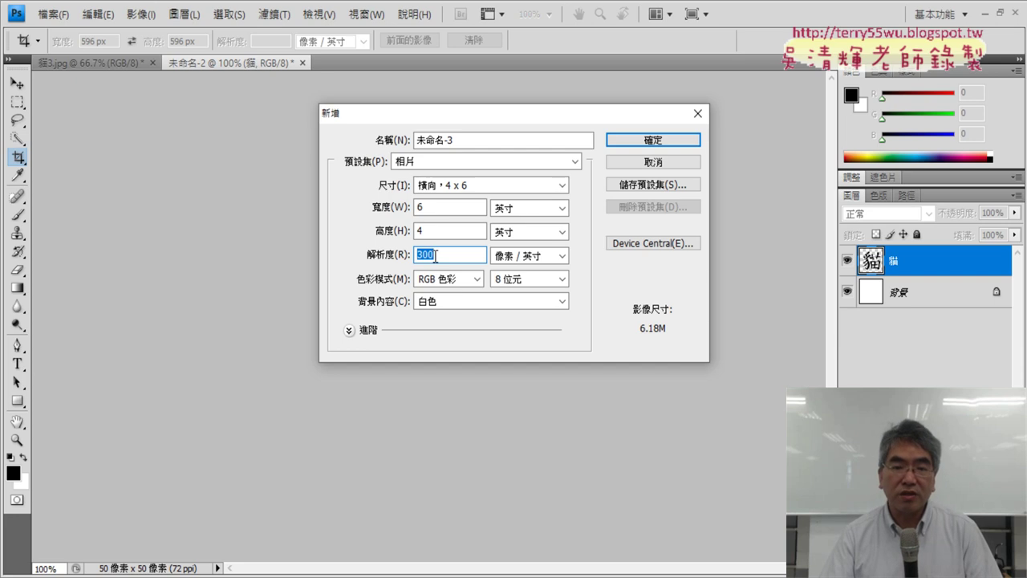
click(413, 164)
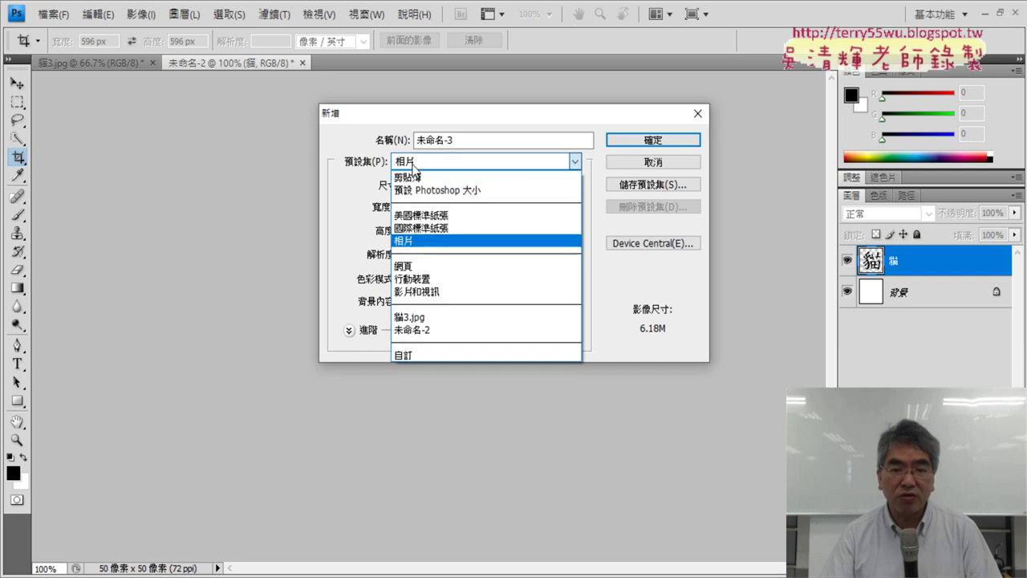
click(412, 165)
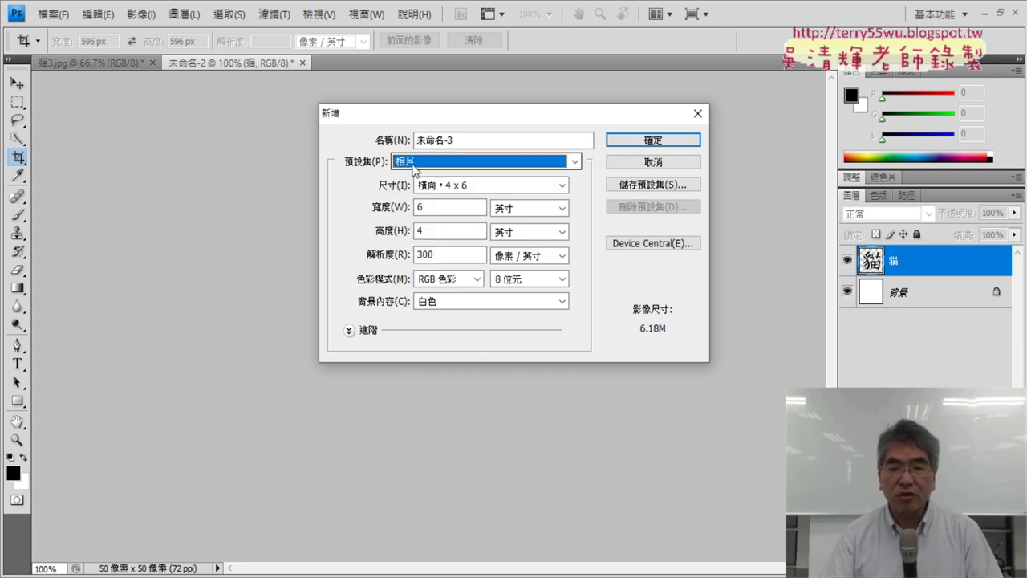
click(618, 141)
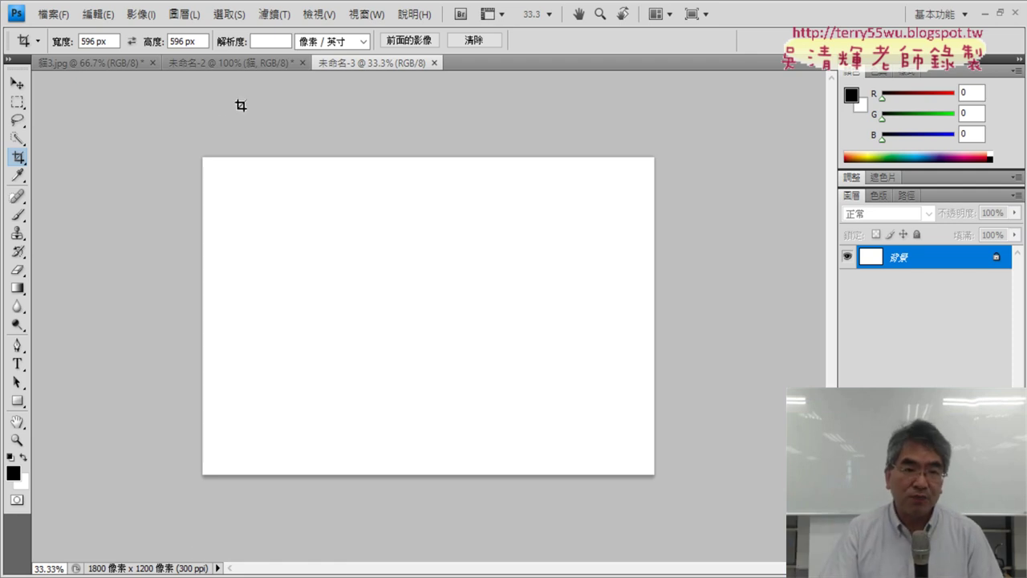
Step: Fill the whole canvas with the cat-face pattern, tiling six across and four down
click(100, 16)
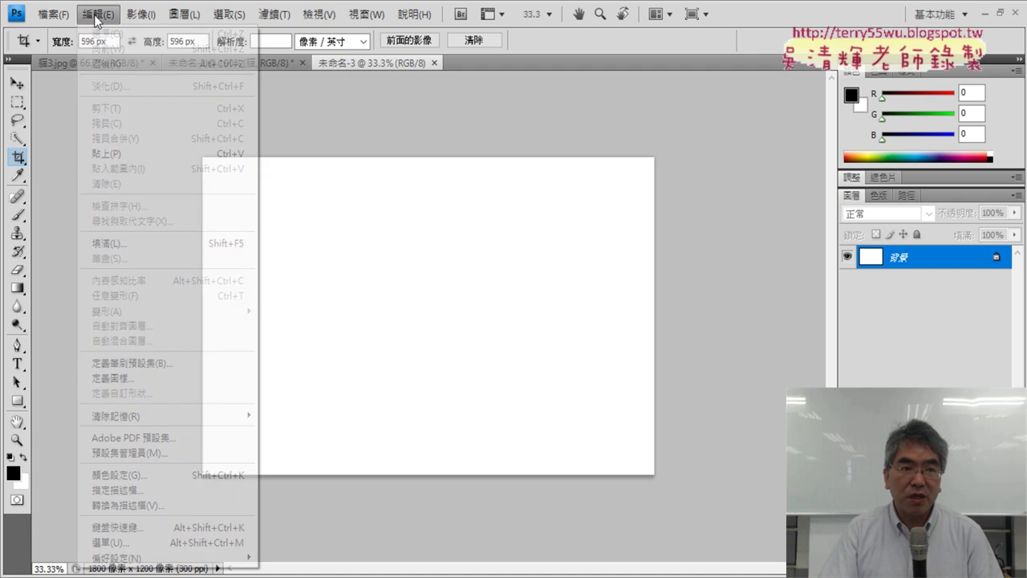
click(137, 242)
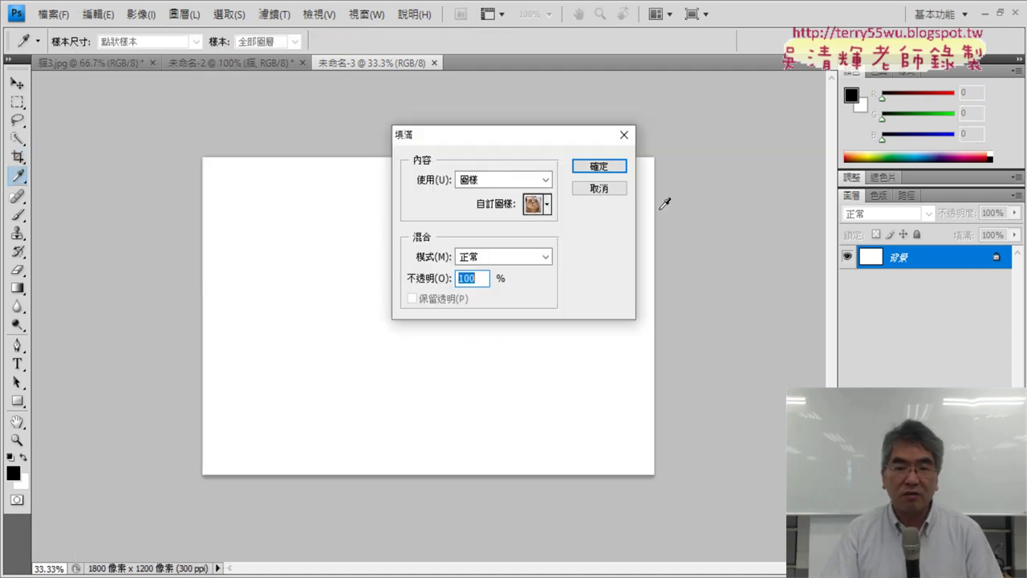
click(549, 204)
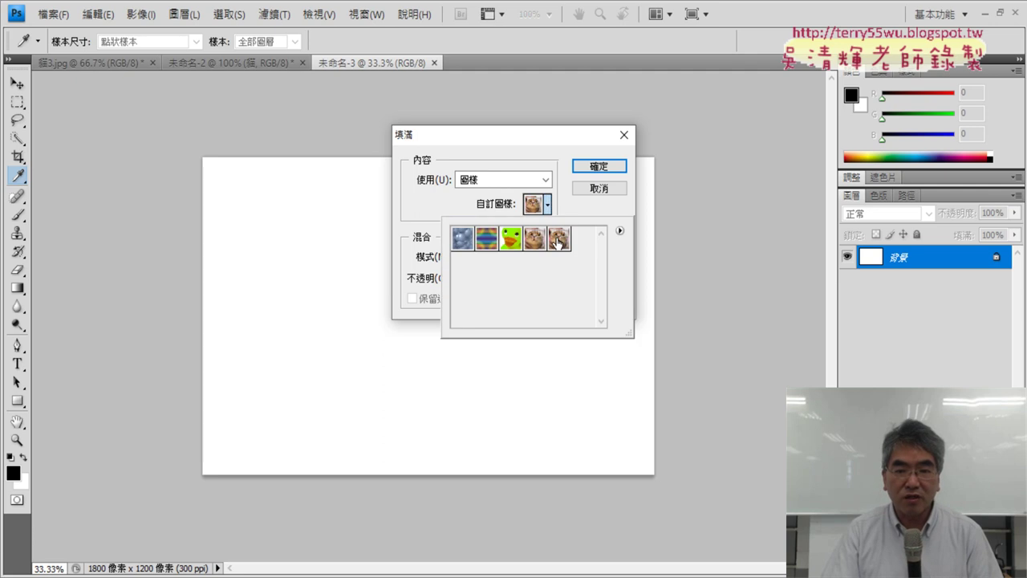
click(558, 242)
click(598, 166)
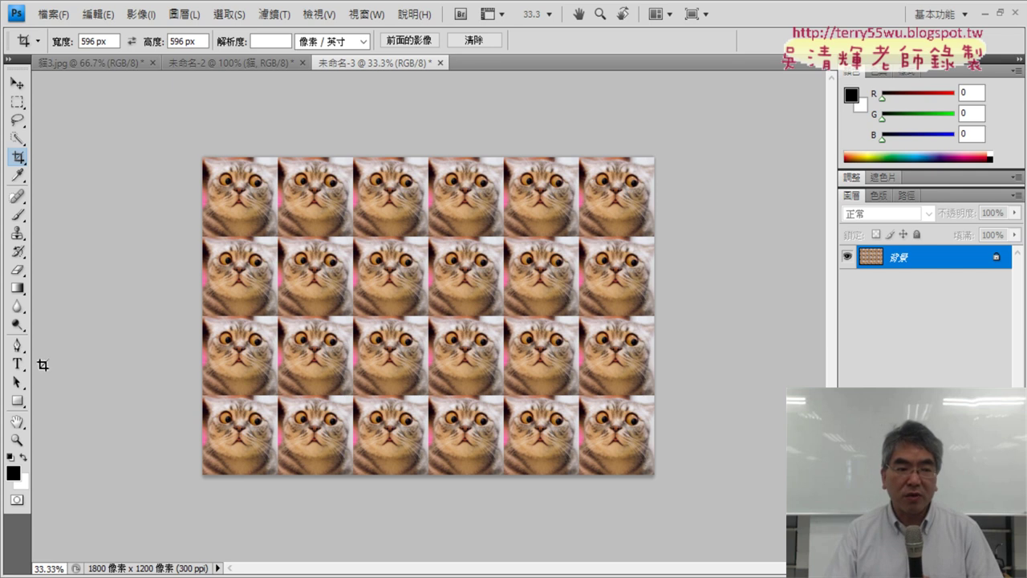
click(17, 365)
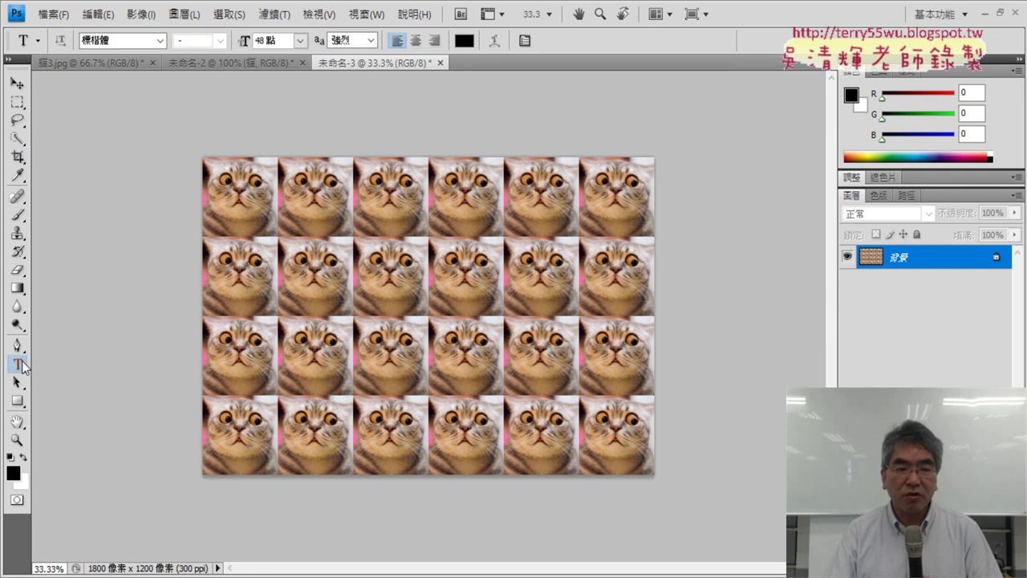
Step: Add a black 48-point 貓 text layer near the canvas centre
click(414, 313)
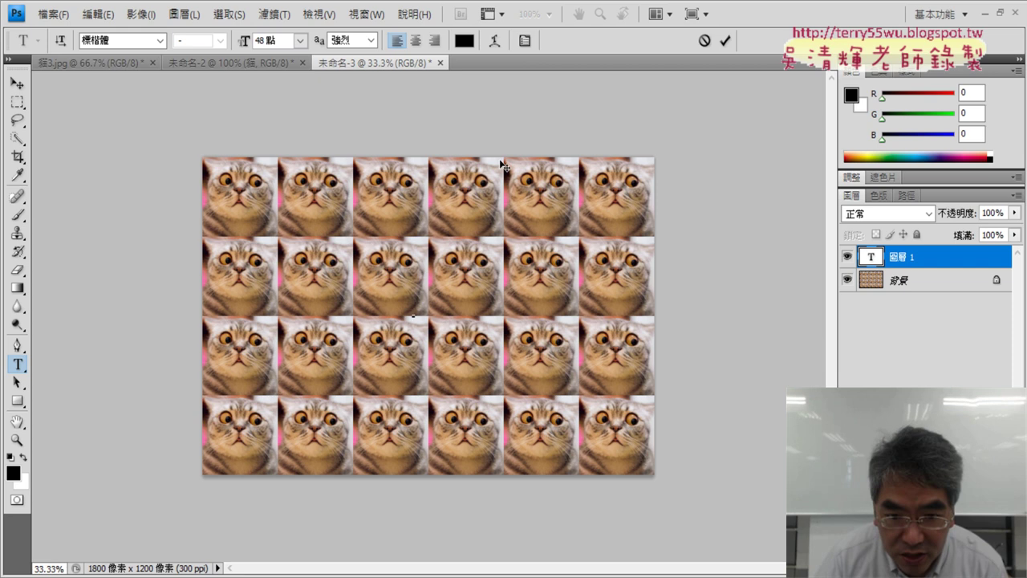
text(m)
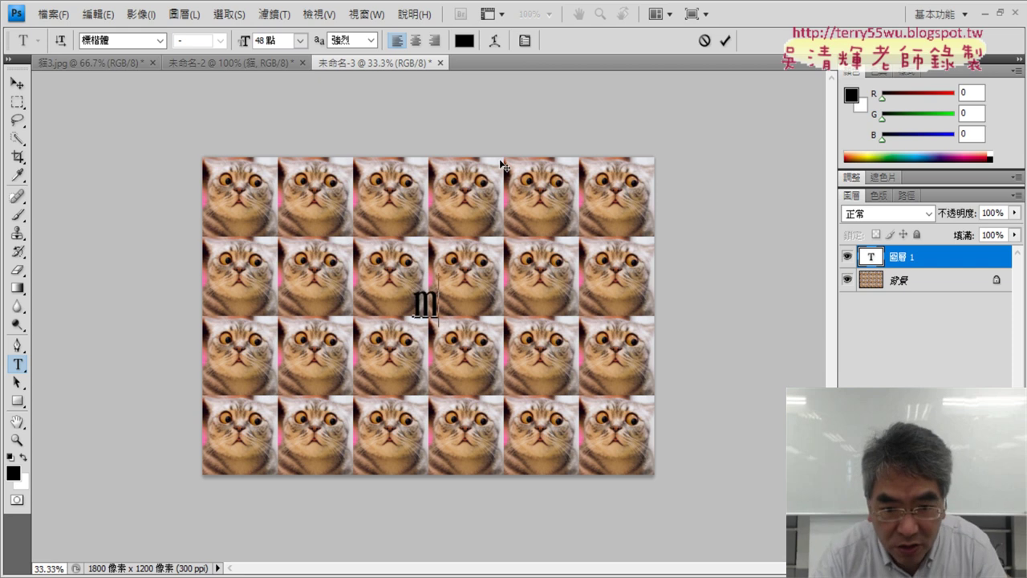
text(z)
key(space)
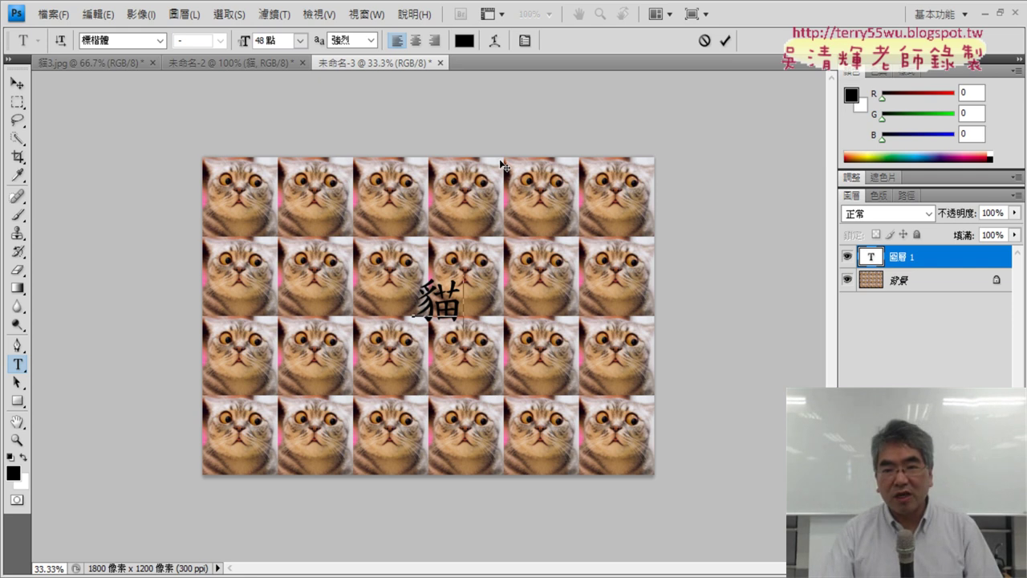
click(725, 41)
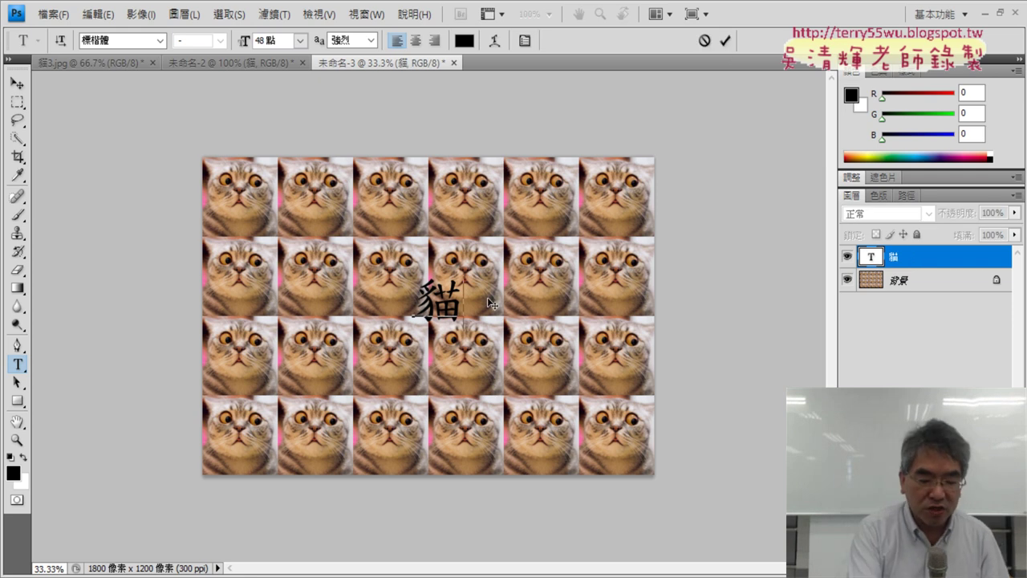
Step: Bring up the character formatting settings and commit the 貓 text
key(ctrl+t)
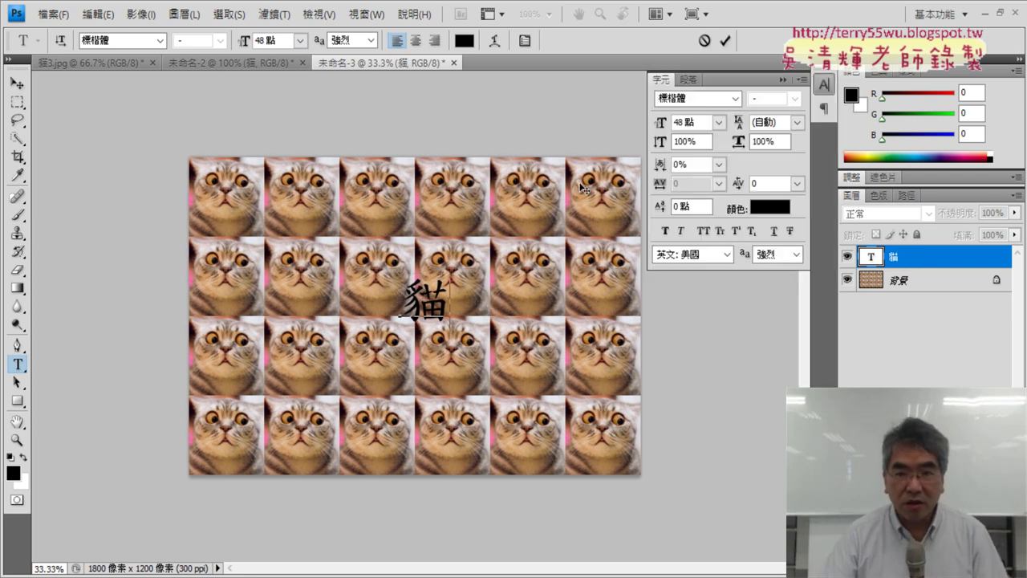
click(722, 42)
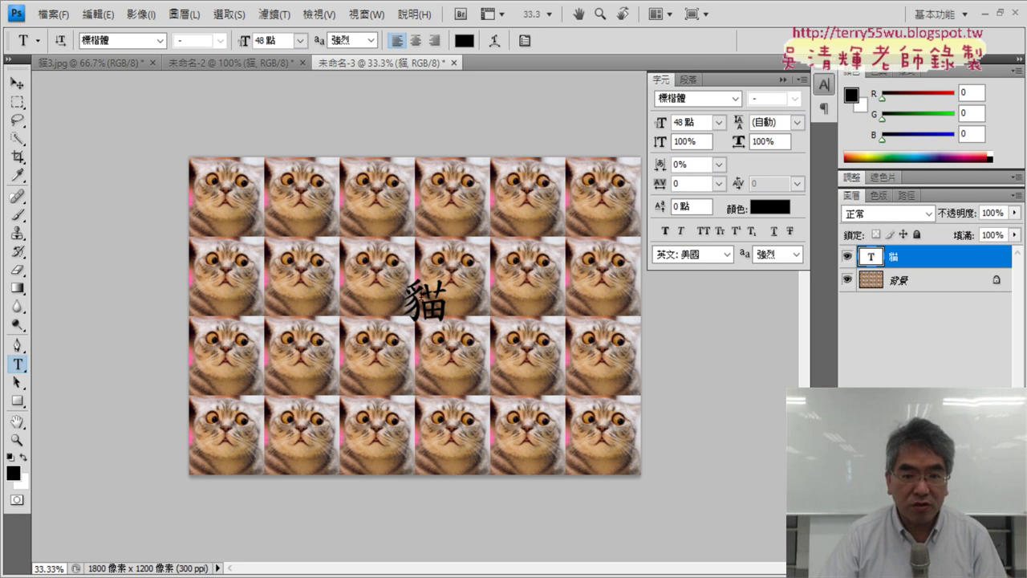
click(17, 82)
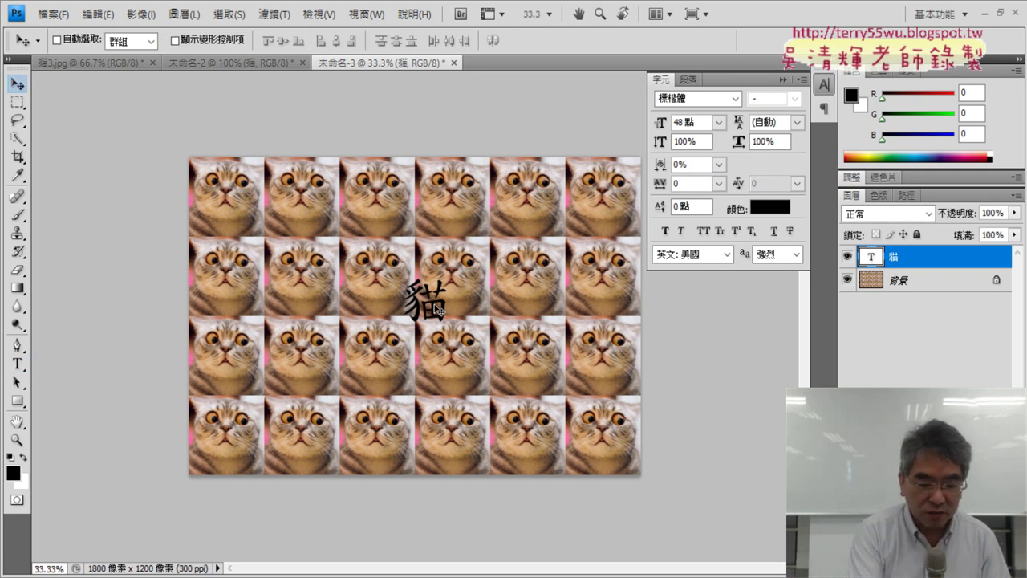
Step: Scale 貓 proportionally to 500%, then undo the enlargement
key(ctrl+t)
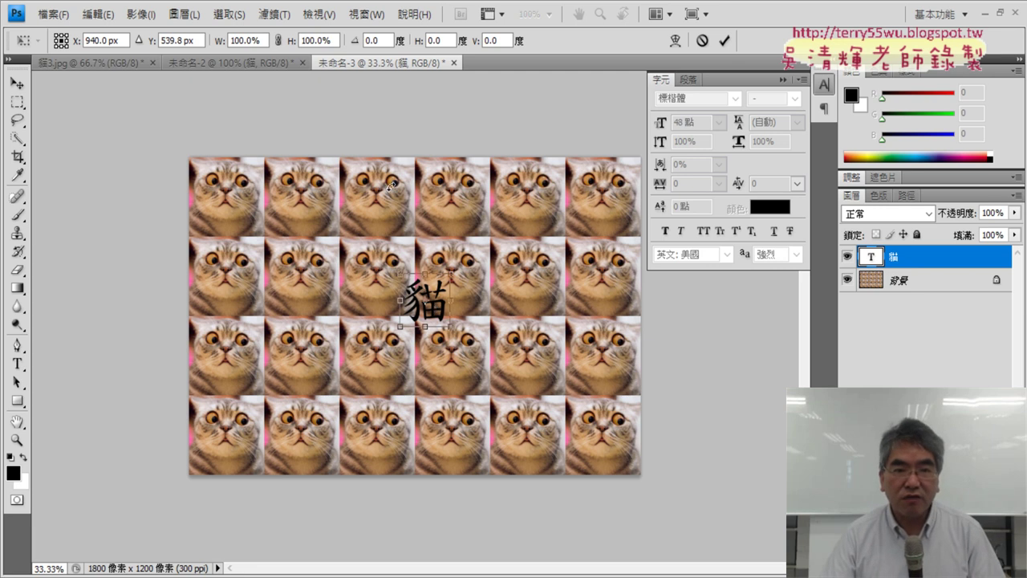
click(278, 40)
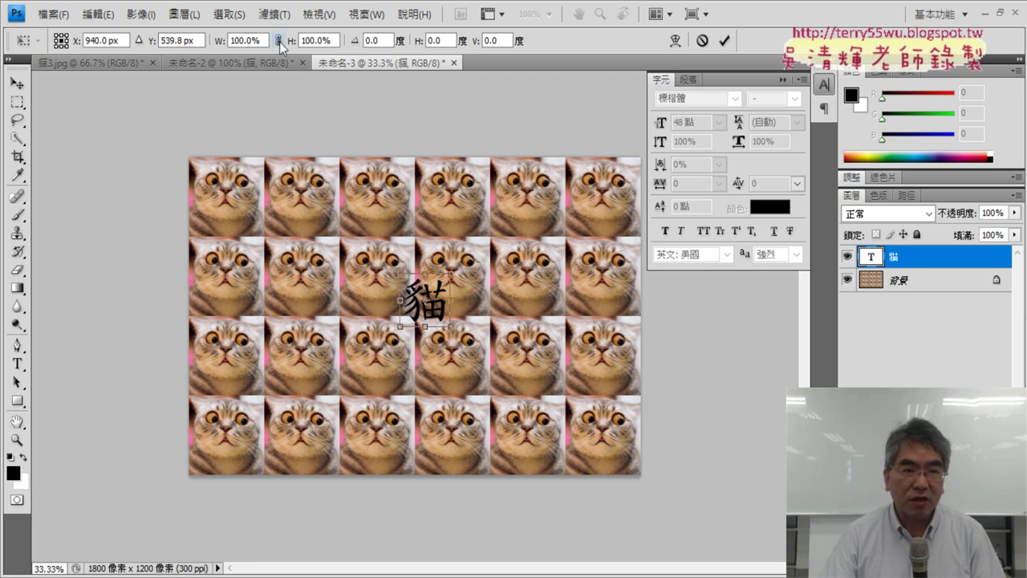
click(251, 41)
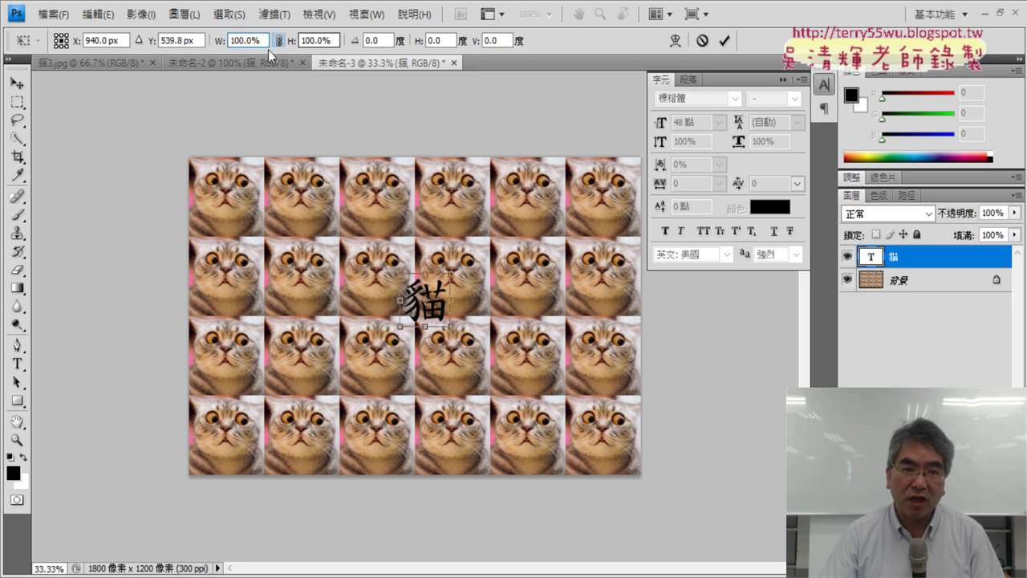
click(231, 40)
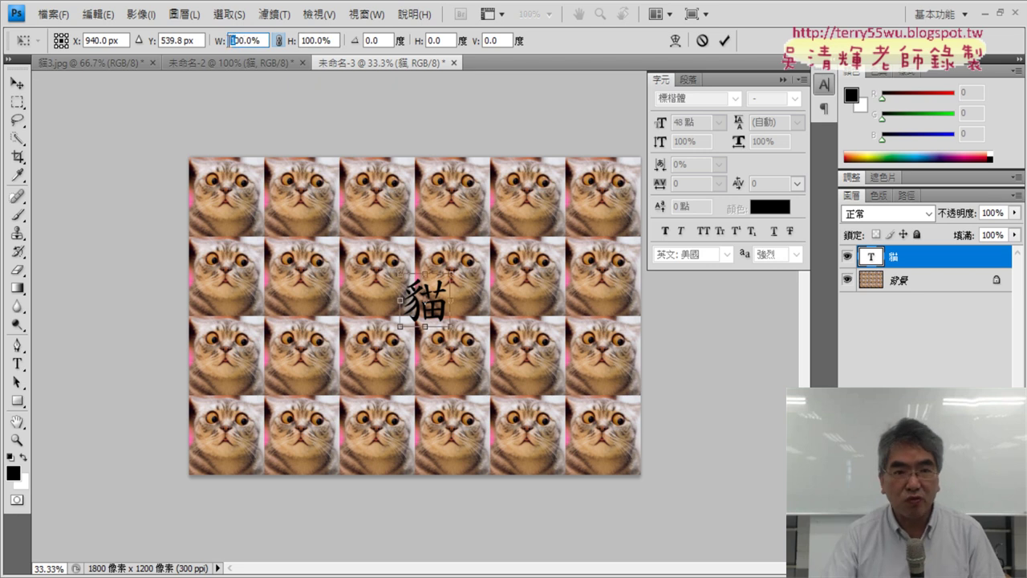
text(5)
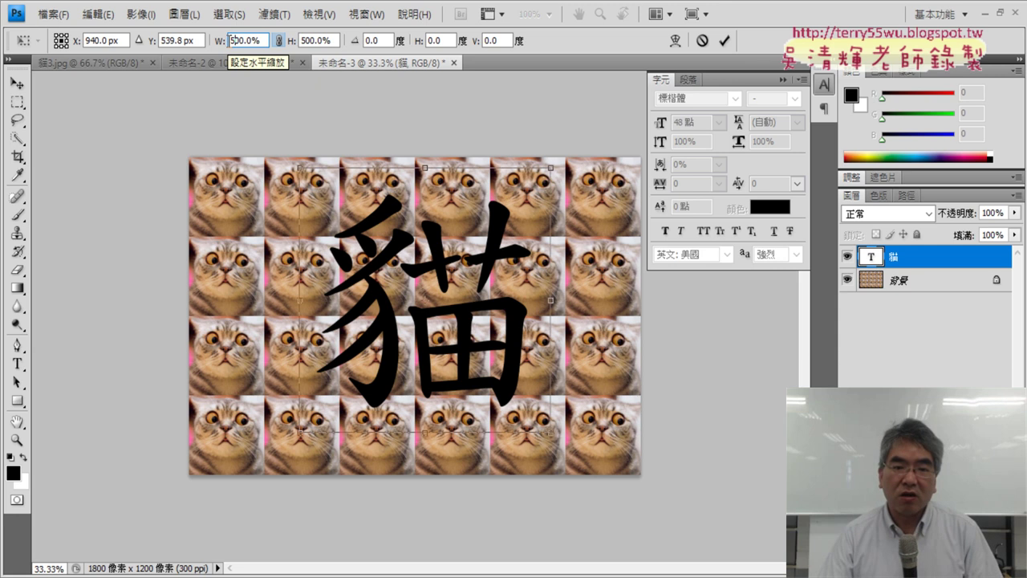
click(723, 39)
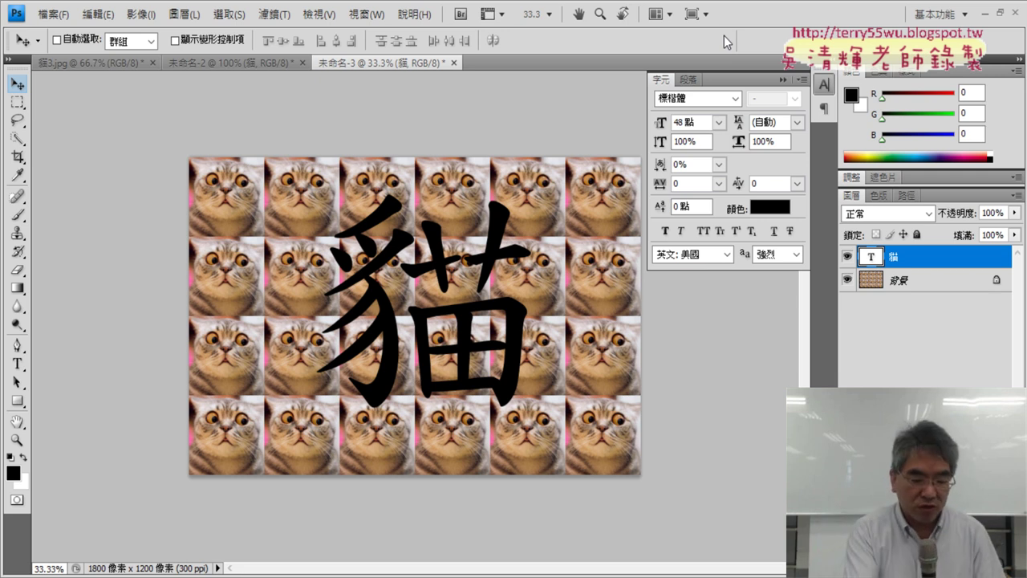
key(ctrl+z)
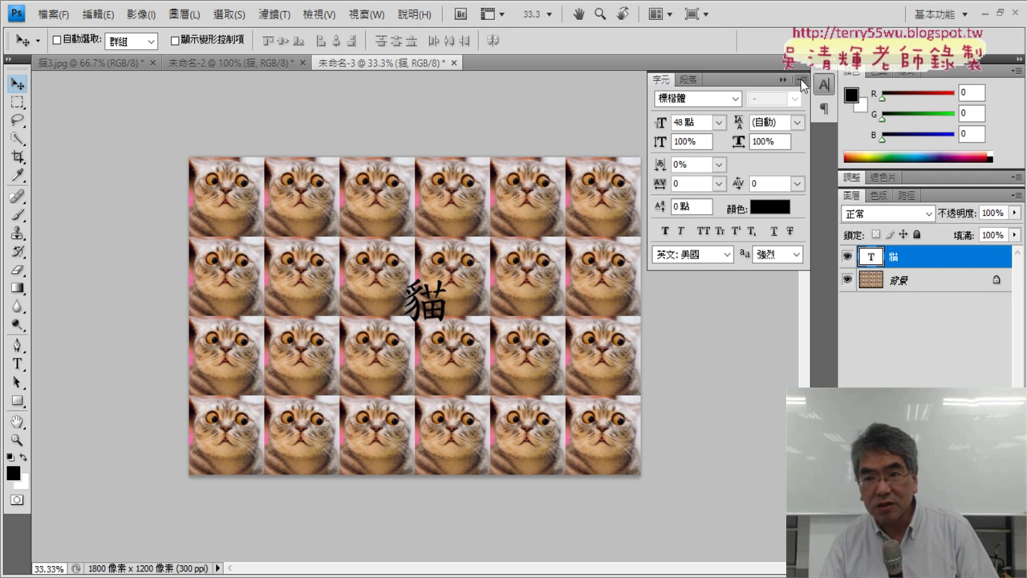
Step: Rasterize the 貓 text layer via 點陣化文字, adding text layer 圖層 1 above it
click(17, 364)
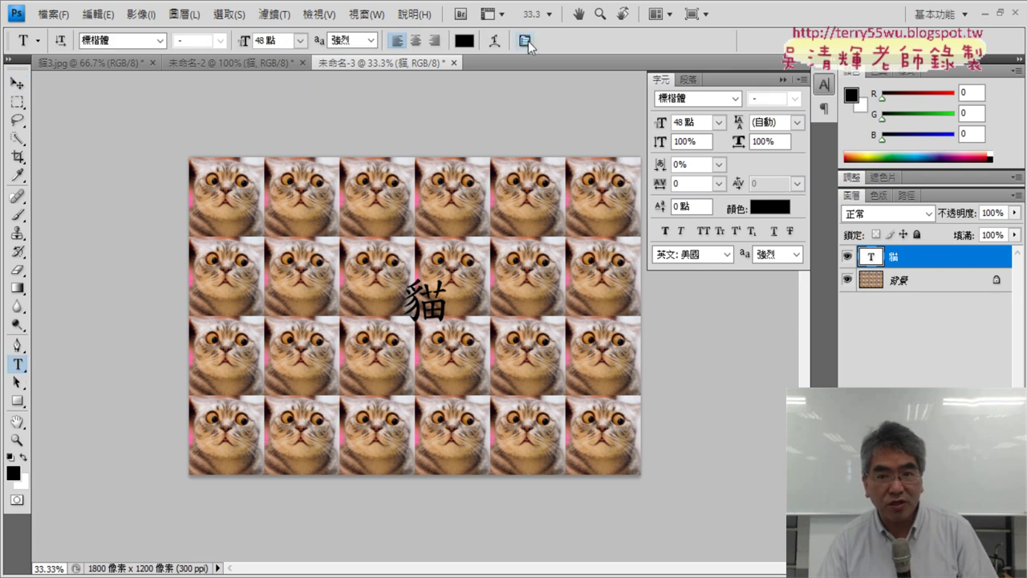
click(528, 41)
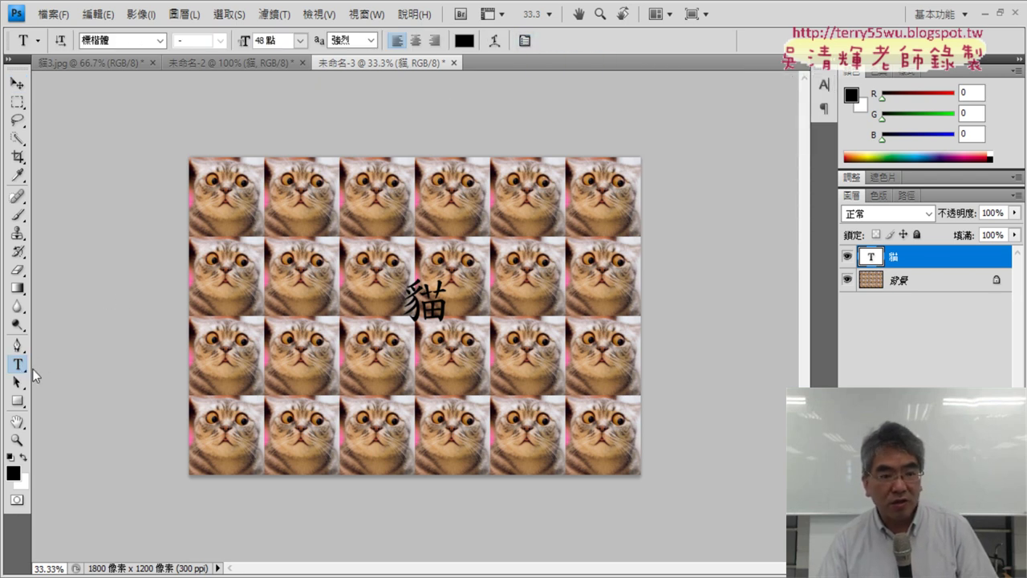
click(527, 41)
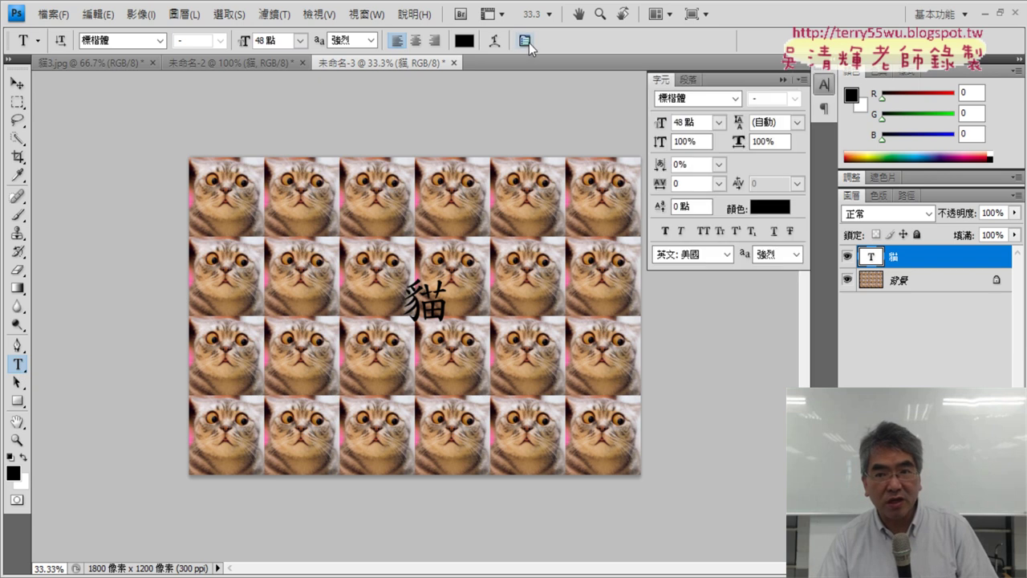
right_click(886, 262)
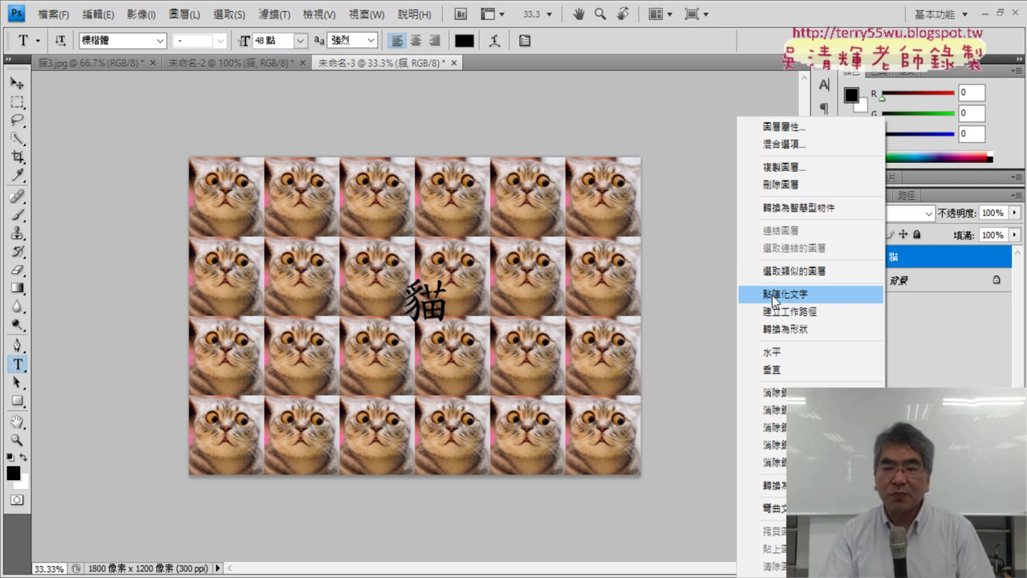
click(913, 256)
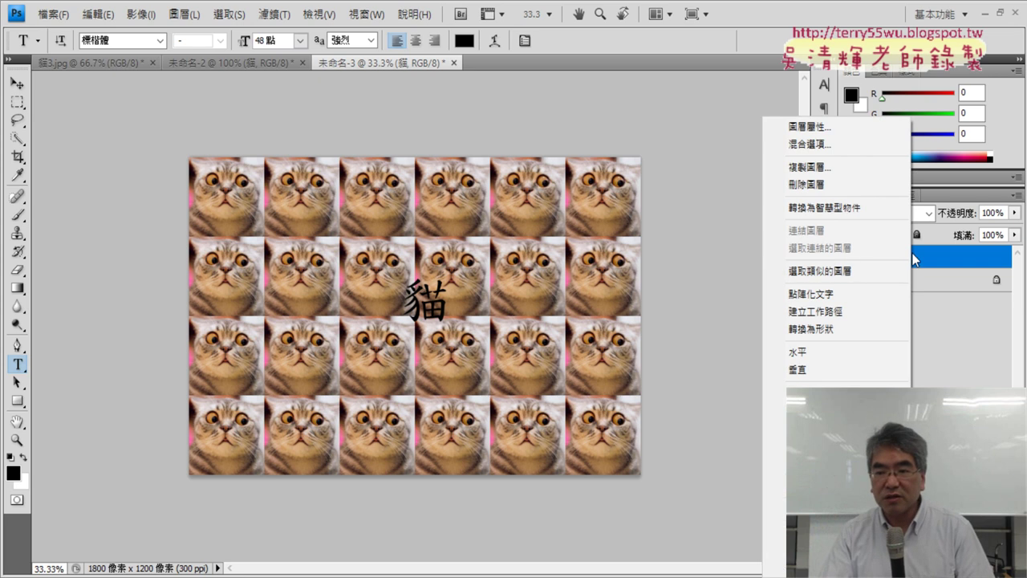
click(840, 301)
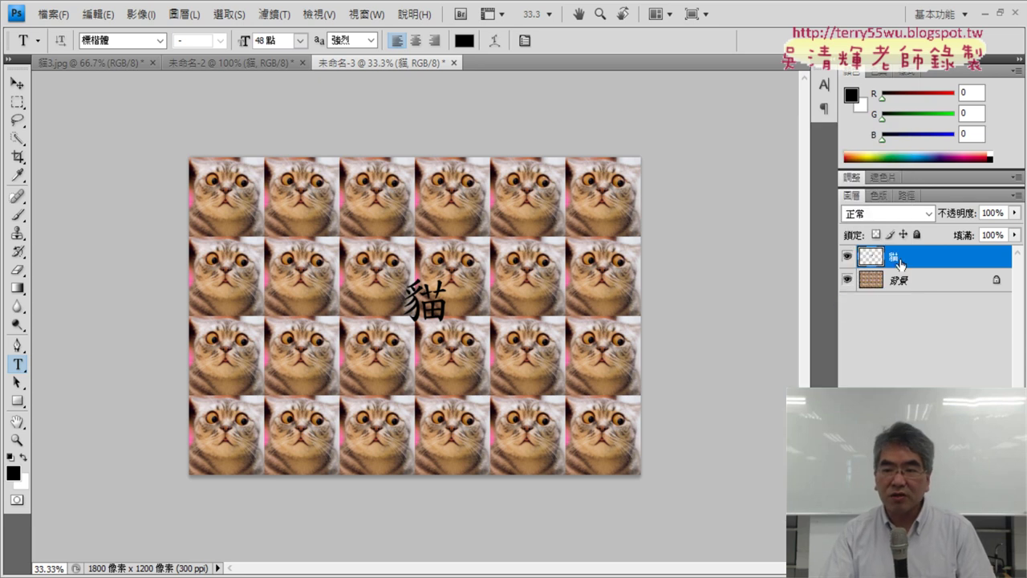
click(433, 298)
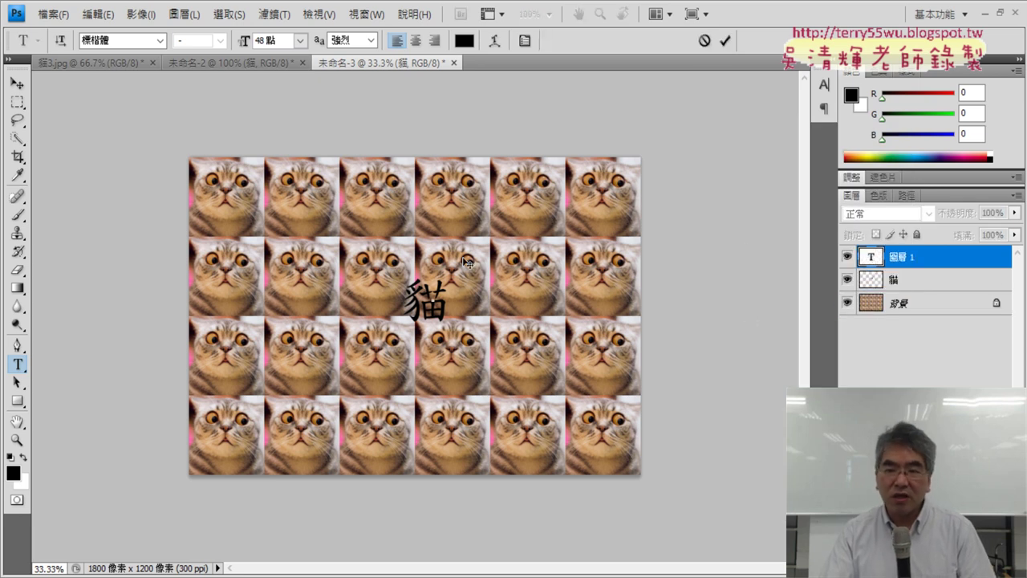
Step: Enlarge the rasterized 貓 layer proportionally to 500% across the pattern's centre
click(920, 280)
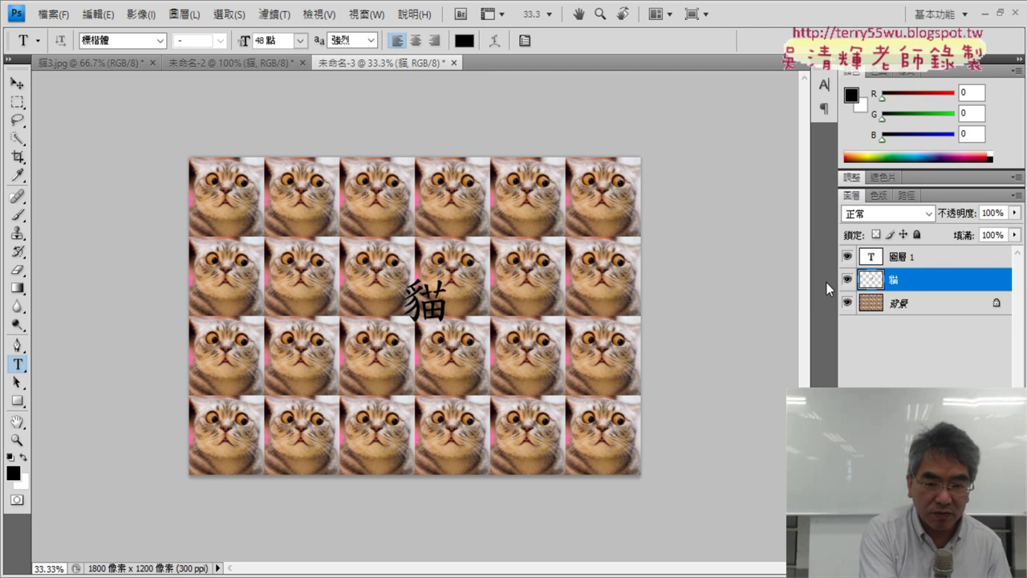
key(ctrl+t)
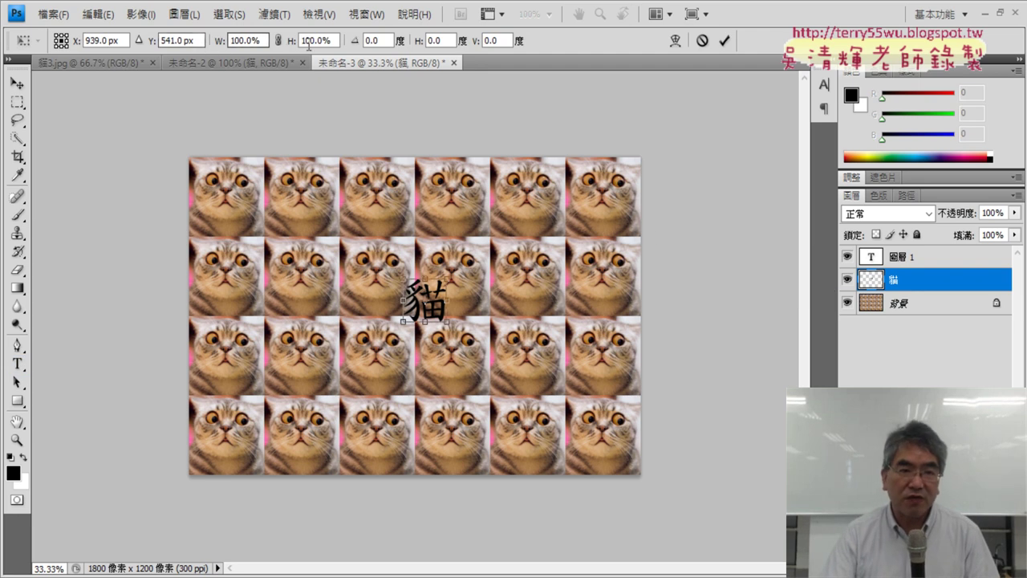
click(279, 40)
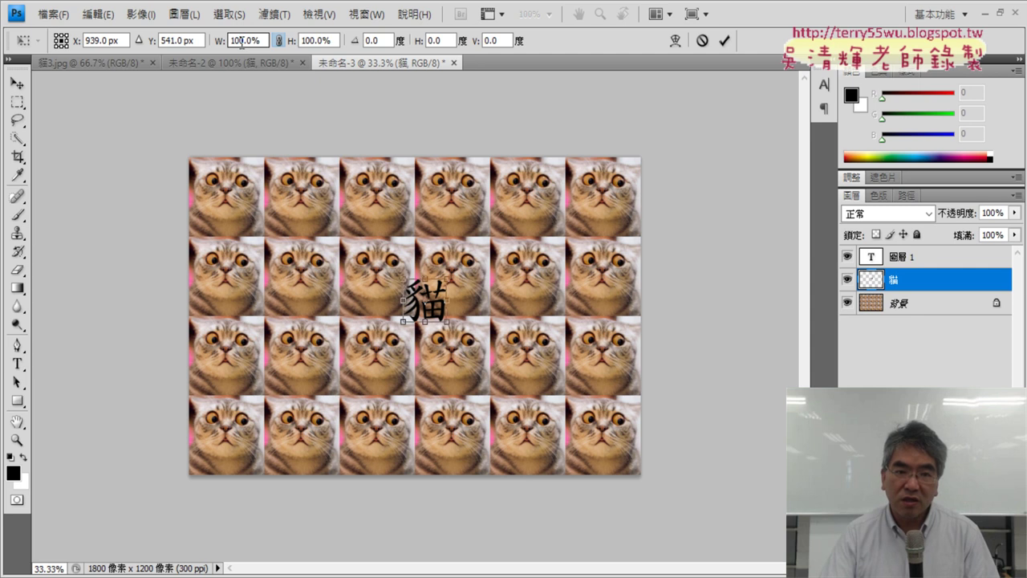
click(239, 41)
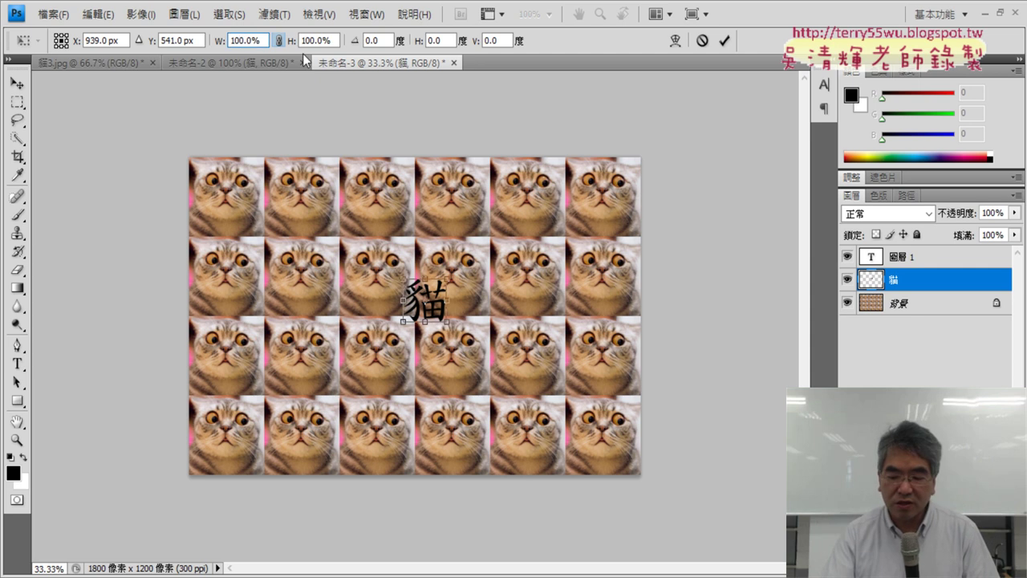
text(0)
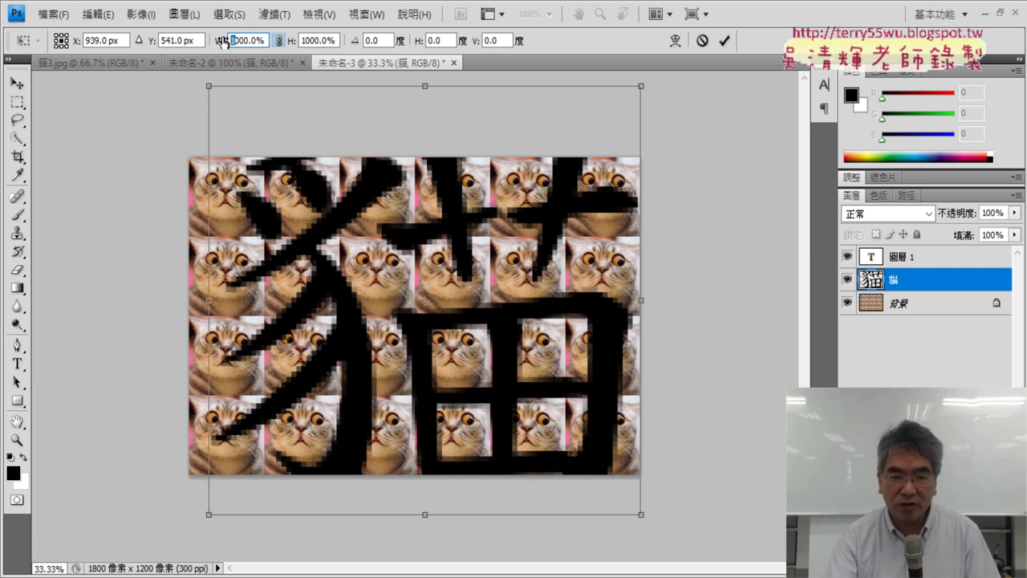
key(Delete)
text(5)
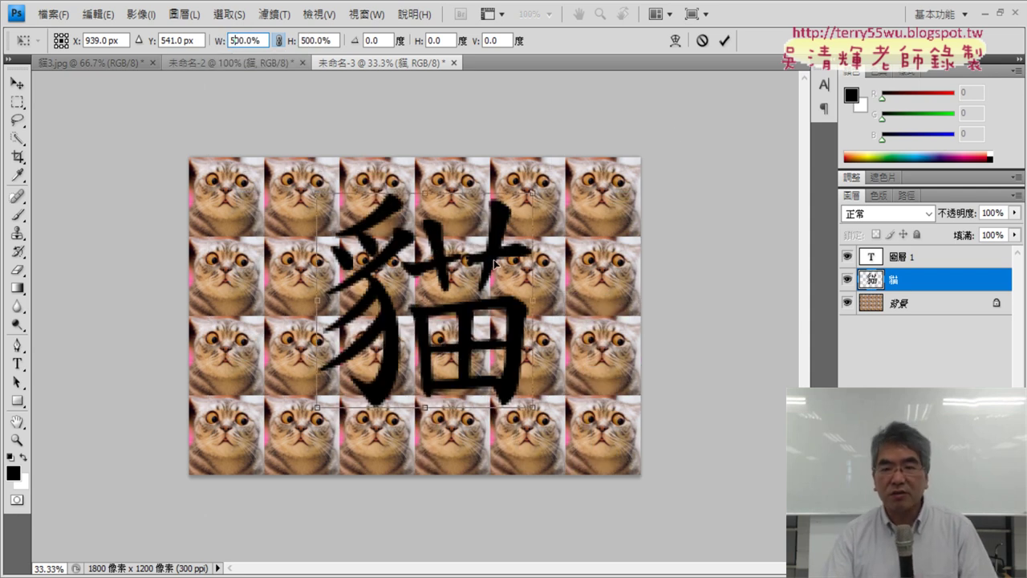
click(726, 40)
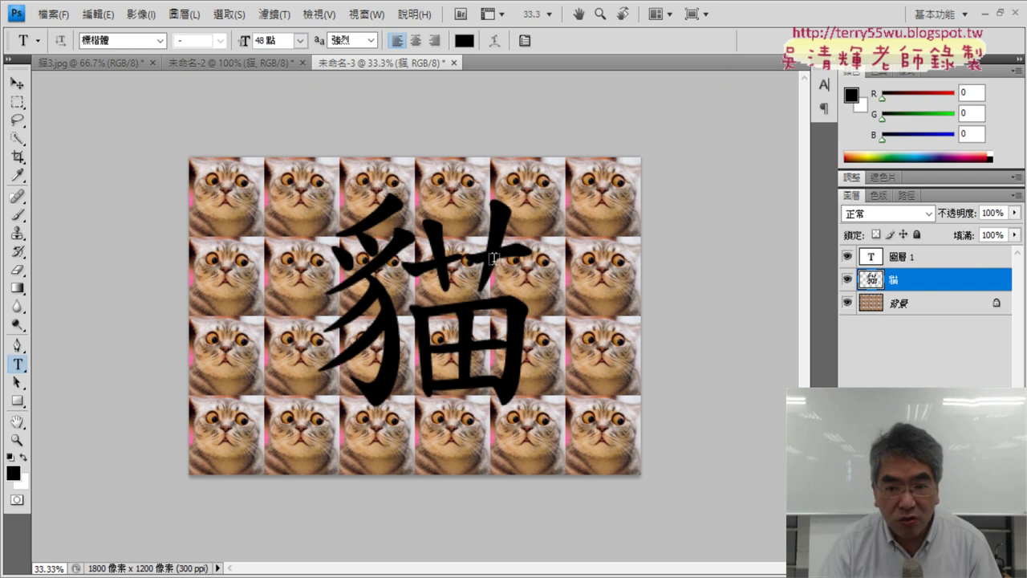
click(98, 14)
mouse_move(152, 558)
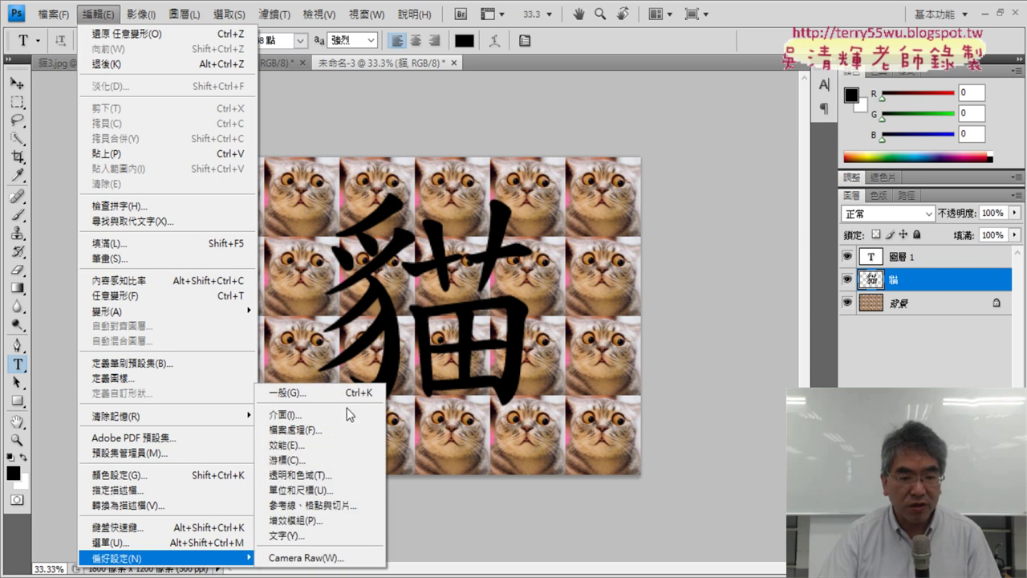
click(348, 393)
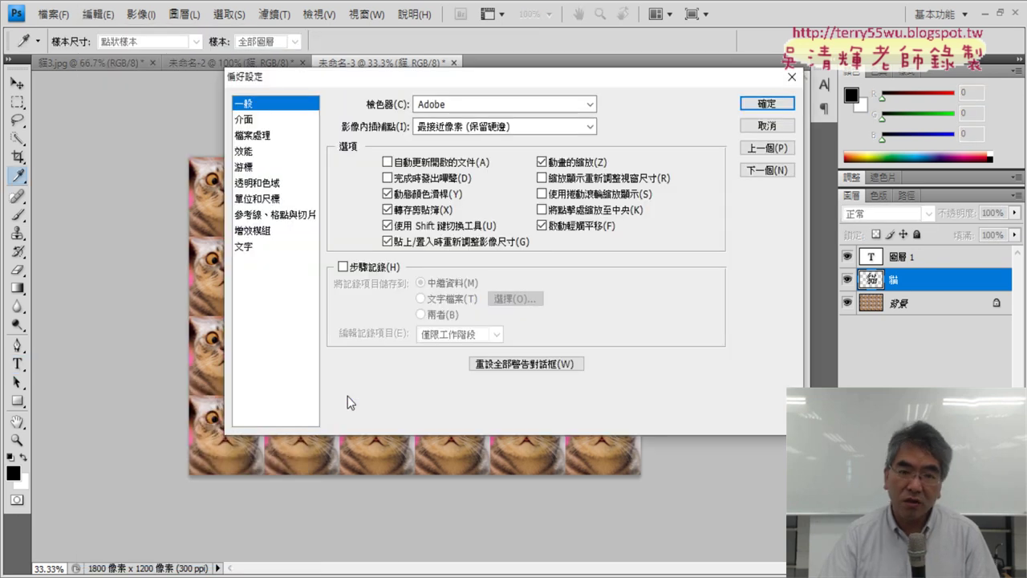
click(754, 125)
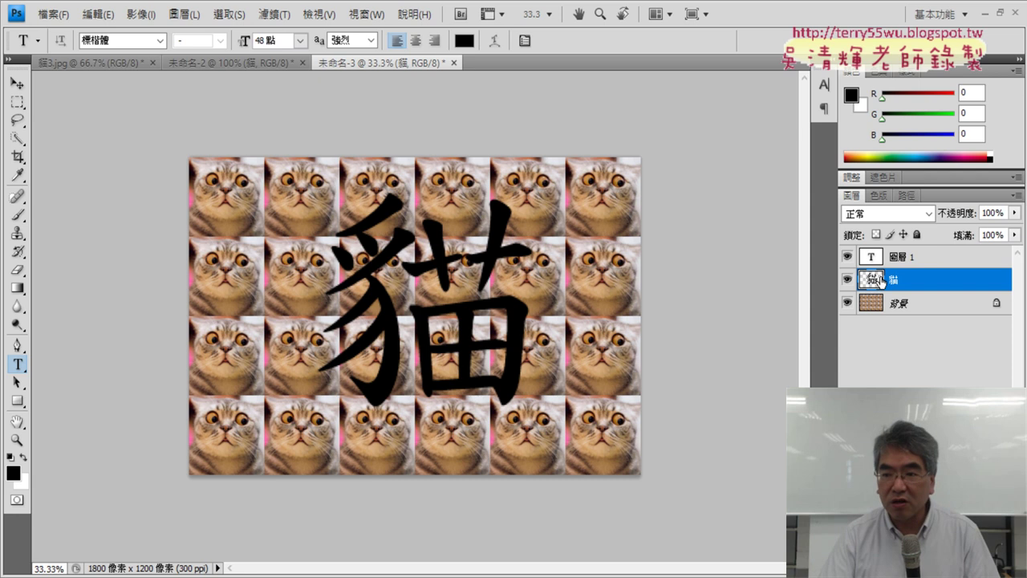
right_click(877, 282)
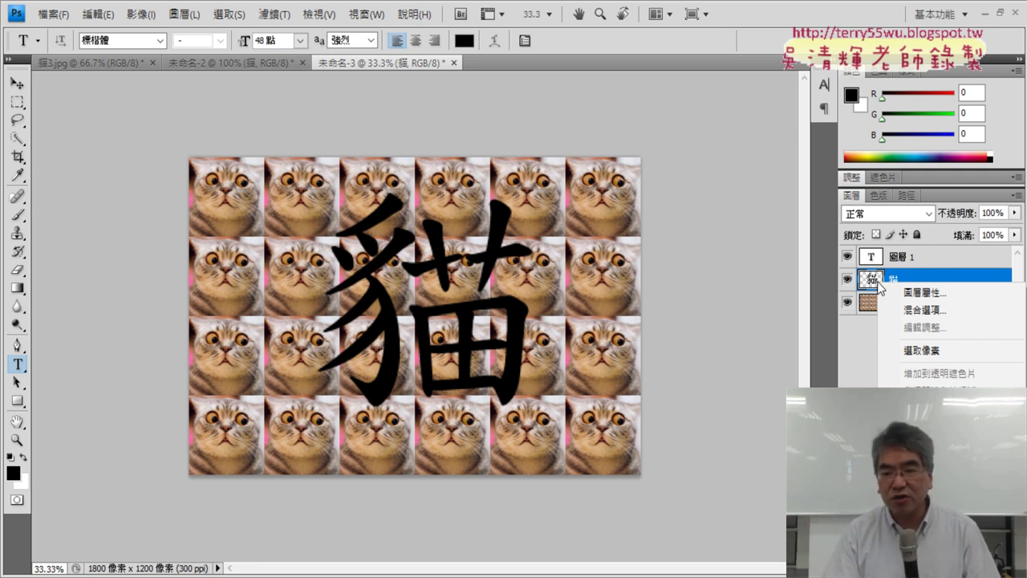
Step: Fill the 貓 layer with a radial rainbow gradient dragged outward from the canvas centre
click(657, 284)
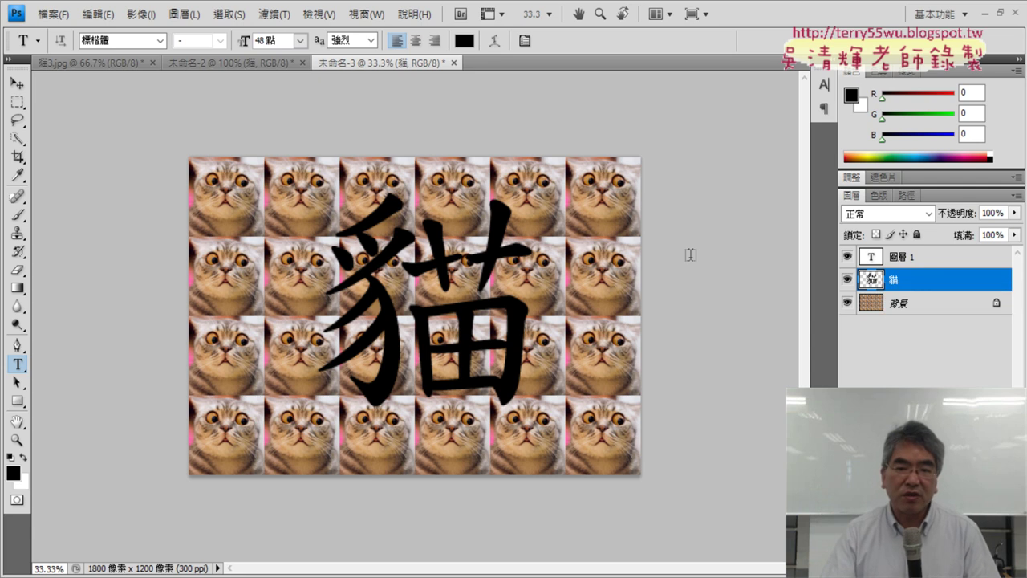
click(17, 85)
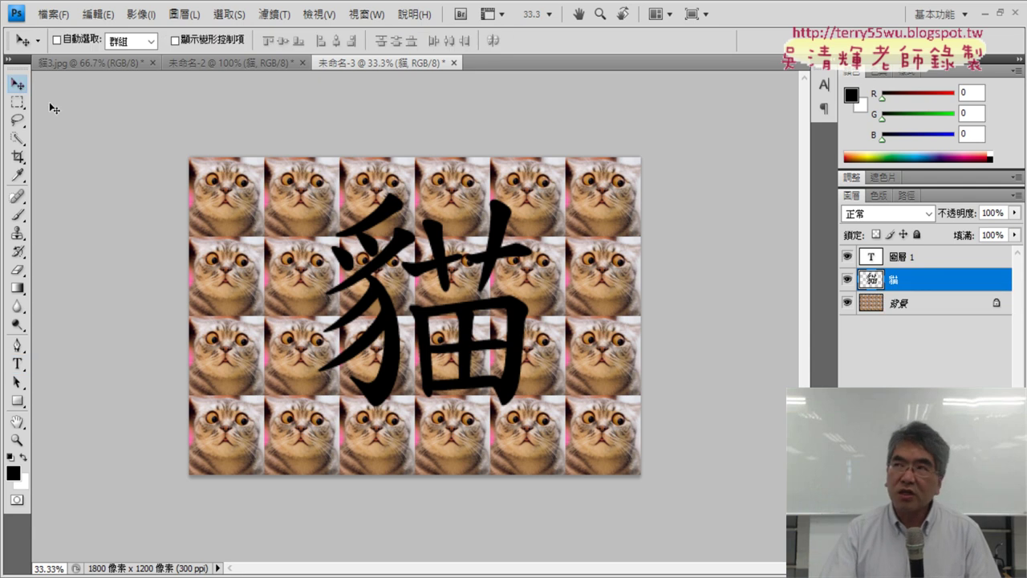
click(18, 289)
drag(18, 294, 81, 290)
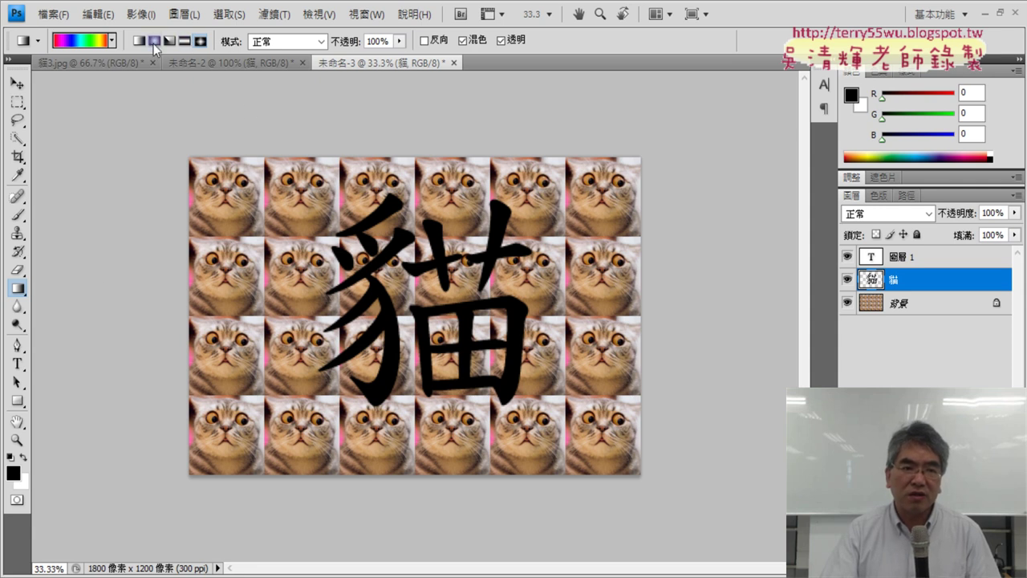
click(112, 40)
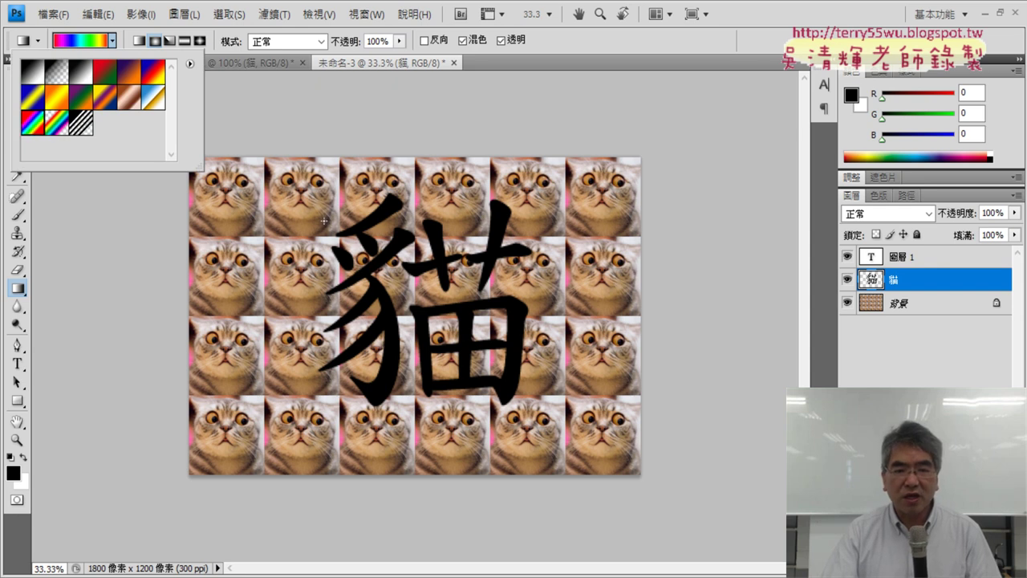
click(426, 299)
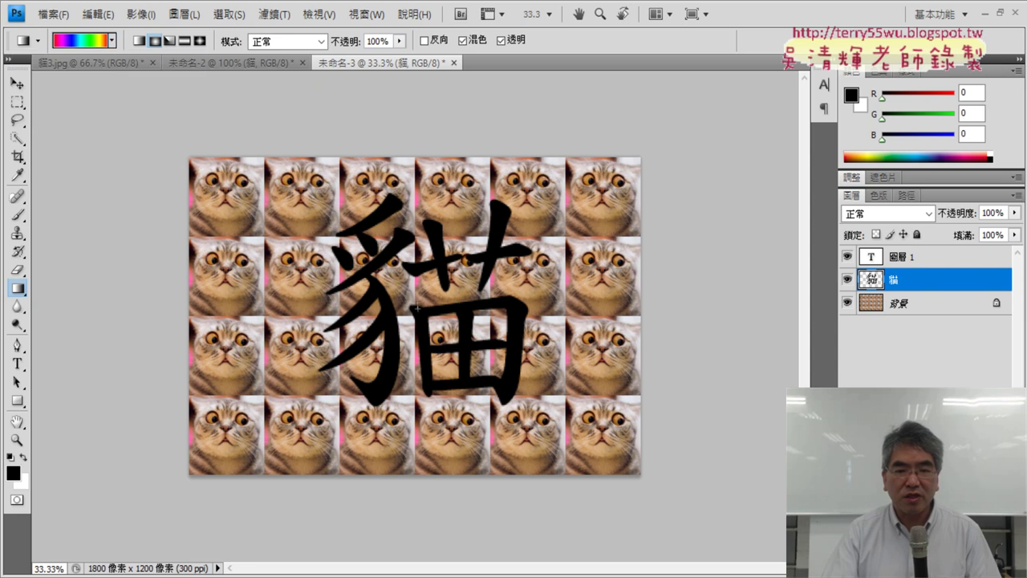
drag(417, 307, 417, 158)
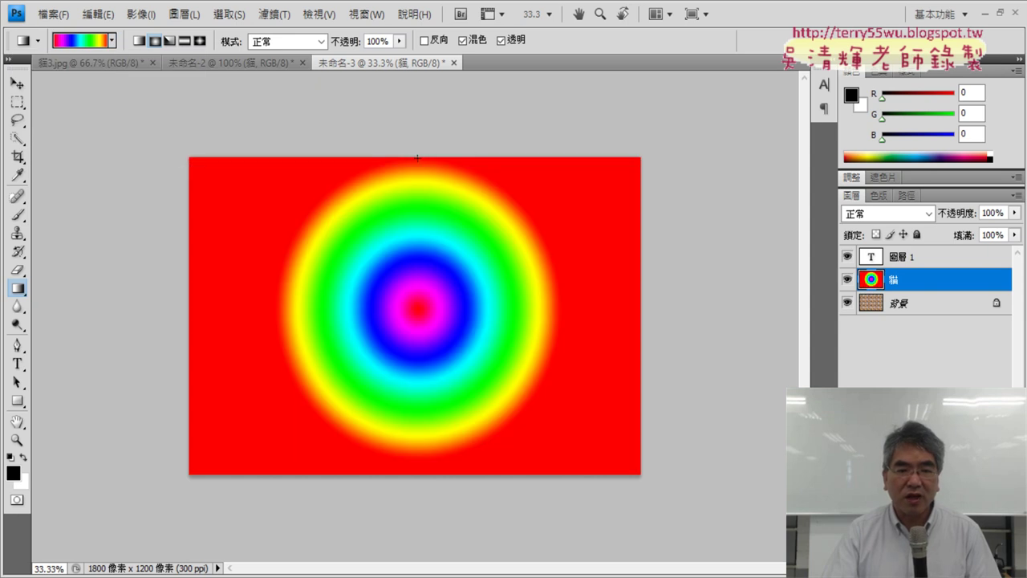
click(882, 213)
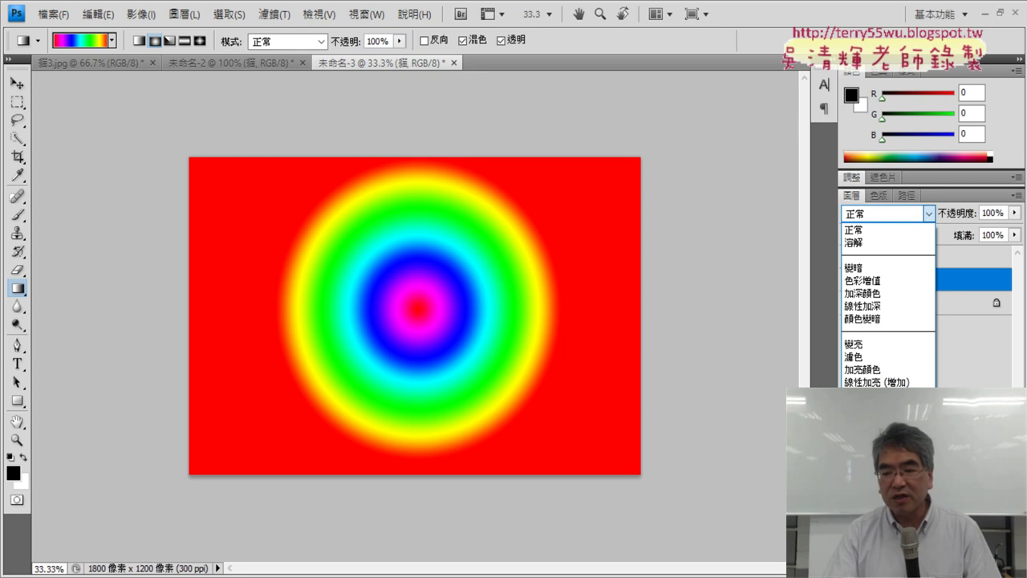
Step: Try 明度 on the gradient layer, then settle on the 顏色 (Color) blend mode
click(875, 554)
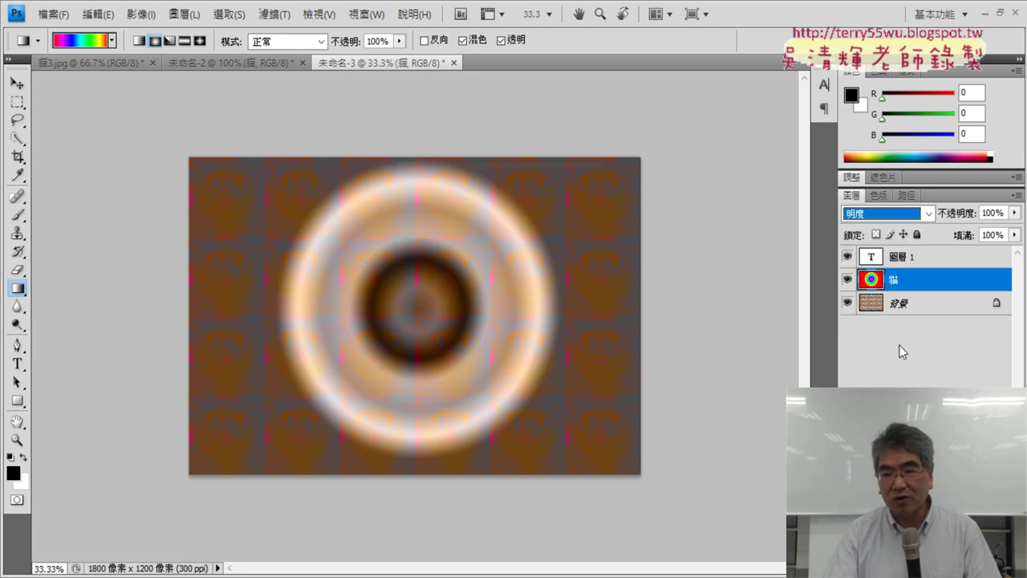
click(888, 220)
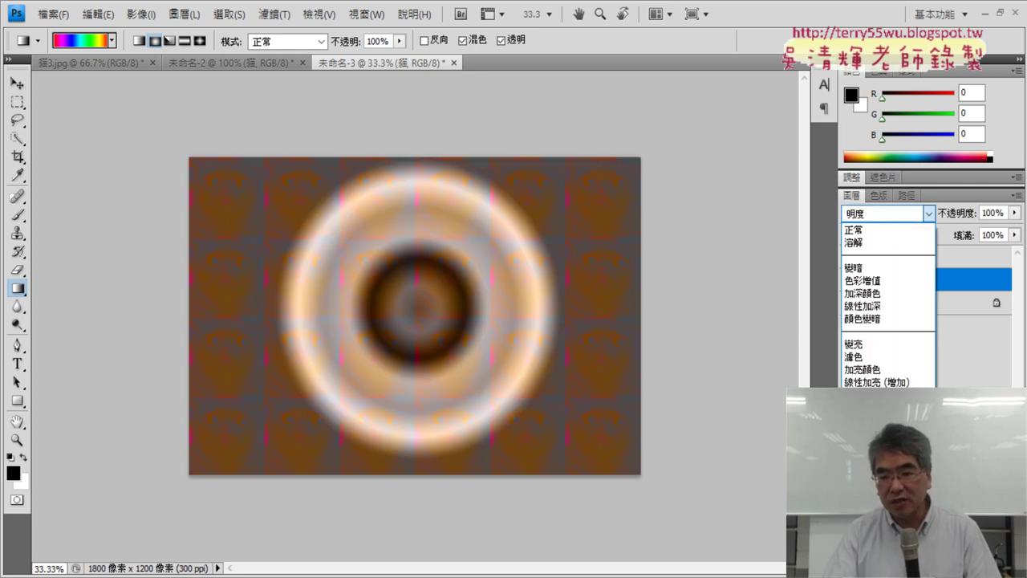
click(875, 541)
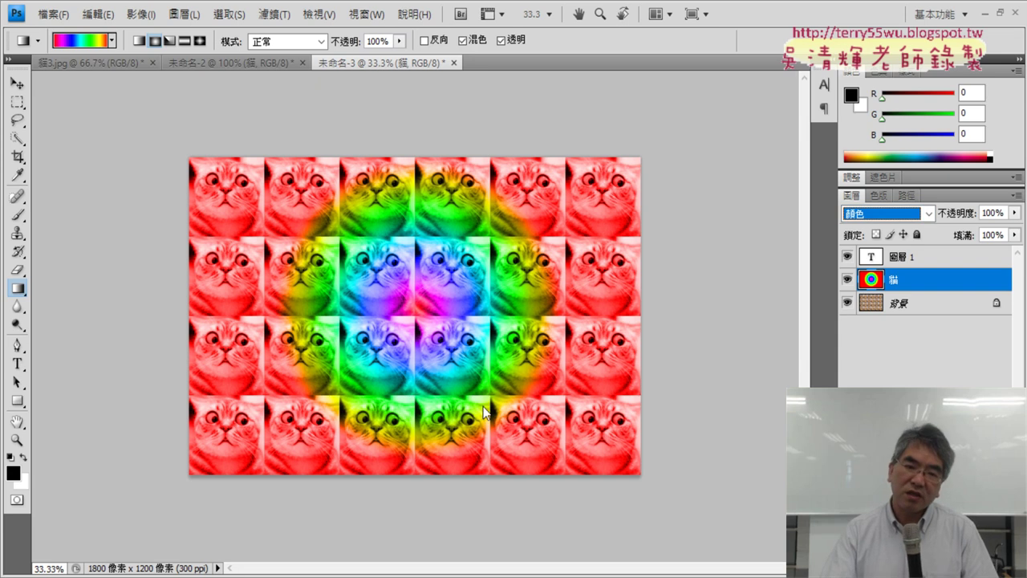